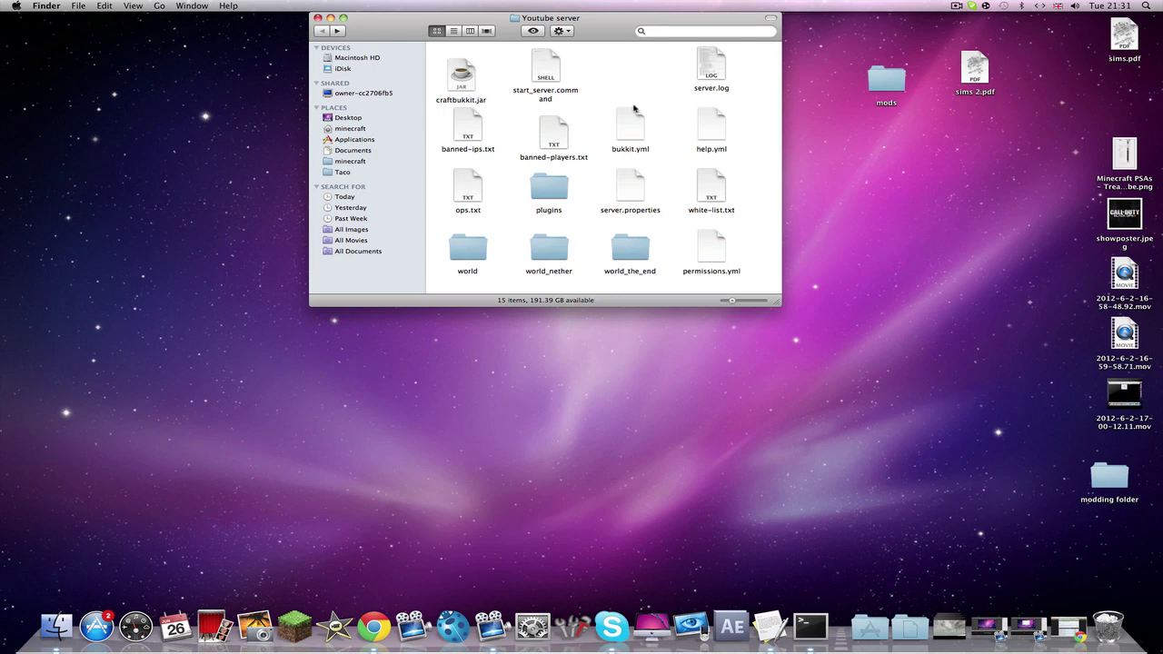
Move the world folder out of the Youtube server folder onto the desktop
mouse_move(599, 22)
left_mouse_down()
mouse_move(608, 38)
mouse_move(604, 21)
left_mouse_up()
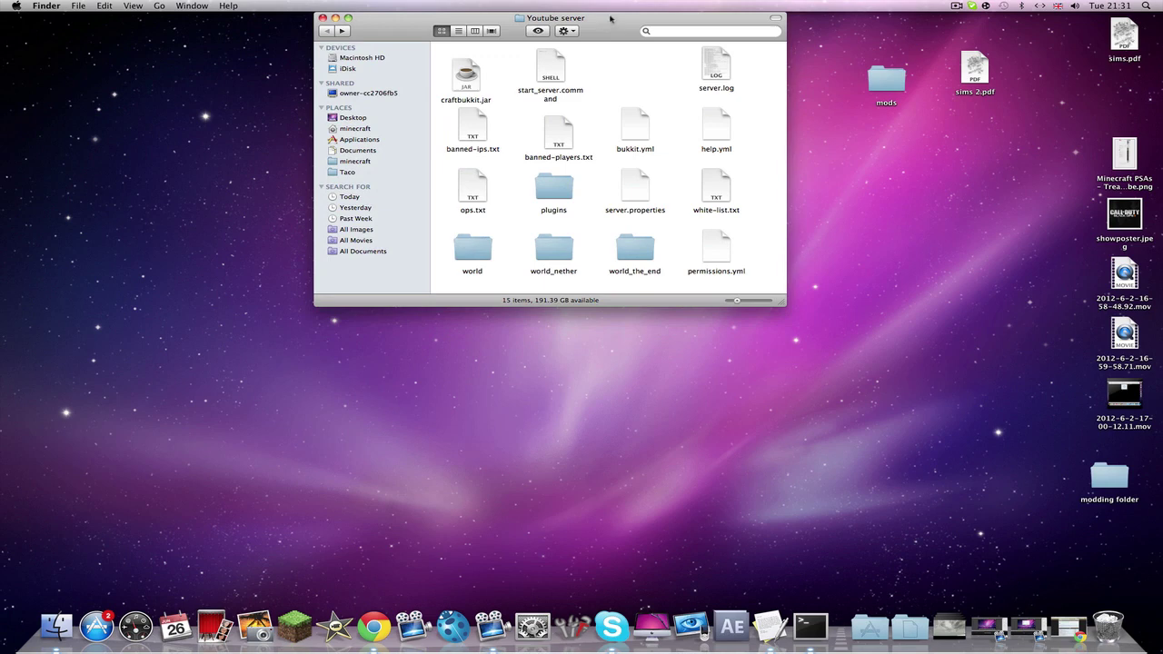
left_click_drag(445, 227, 512, 291)
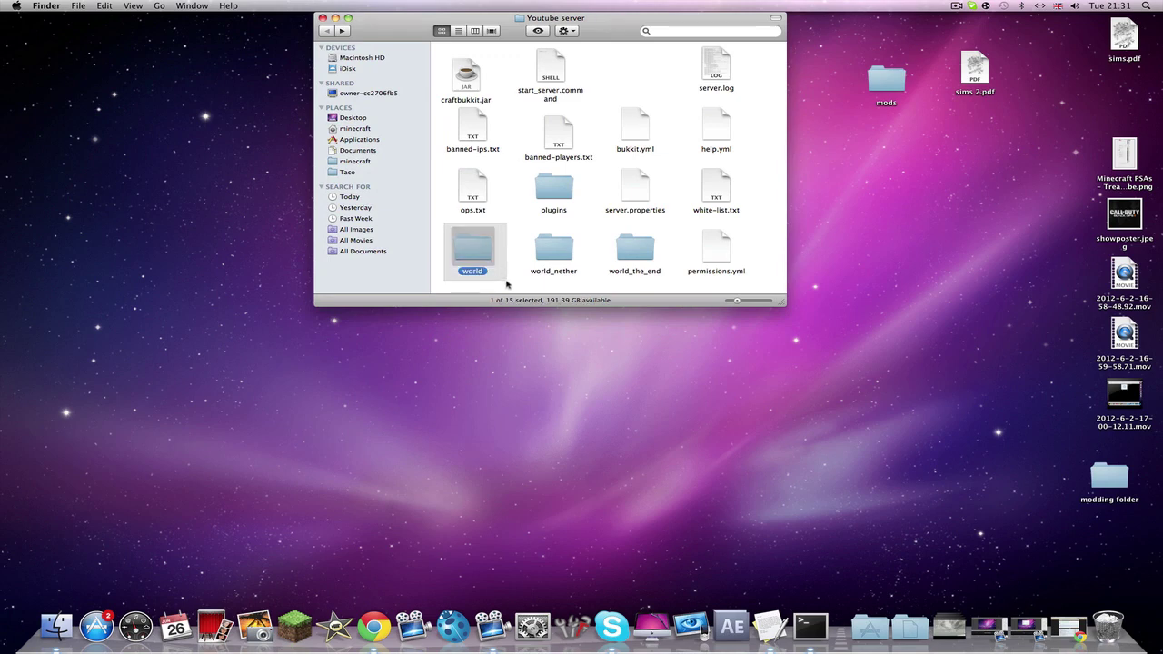
left_click(499, 263)
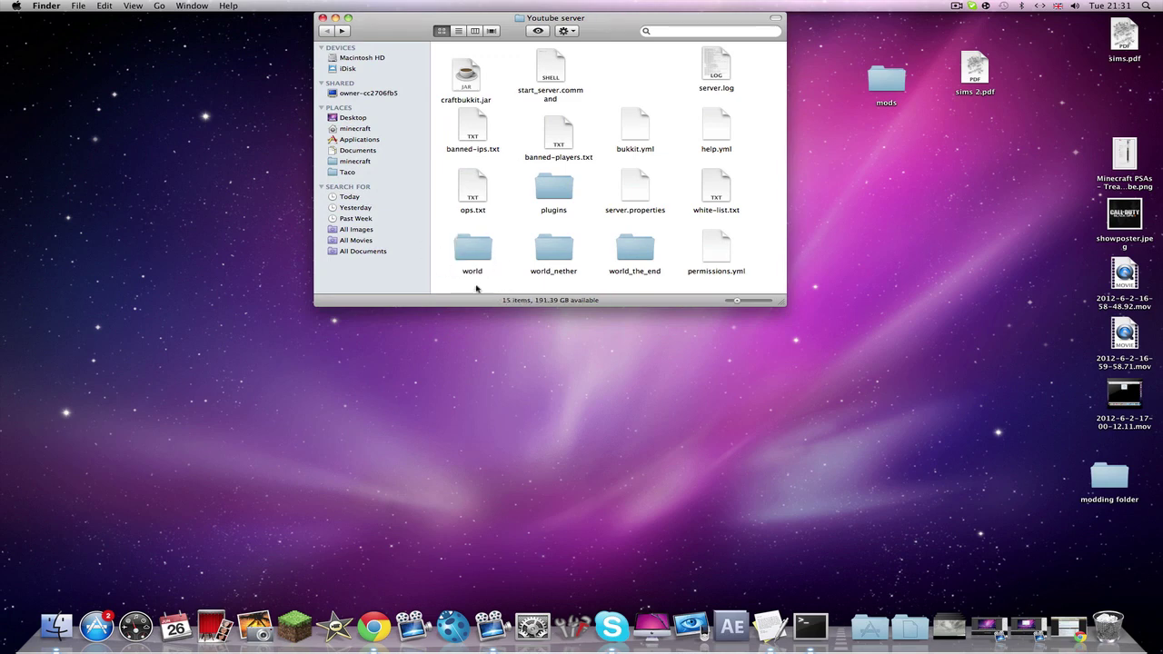
left_click_drag(459, 274, 461, 228)
left_click(523, 260)
left_click(473, 249)
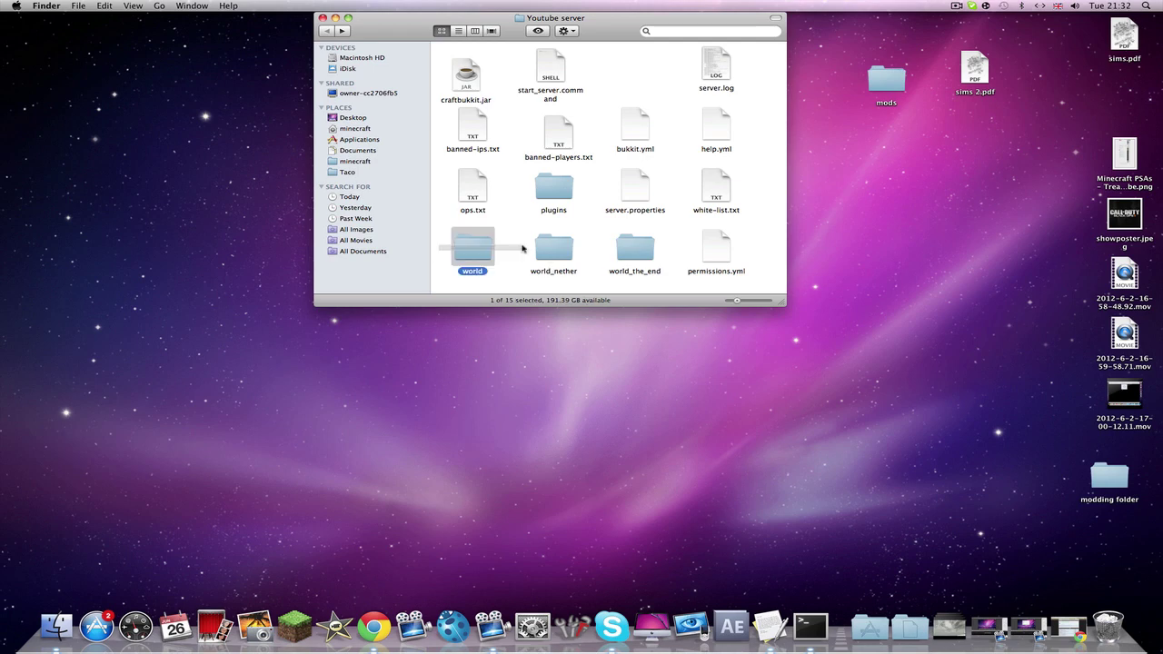
left_click_drag(465, 269, 213, 266)
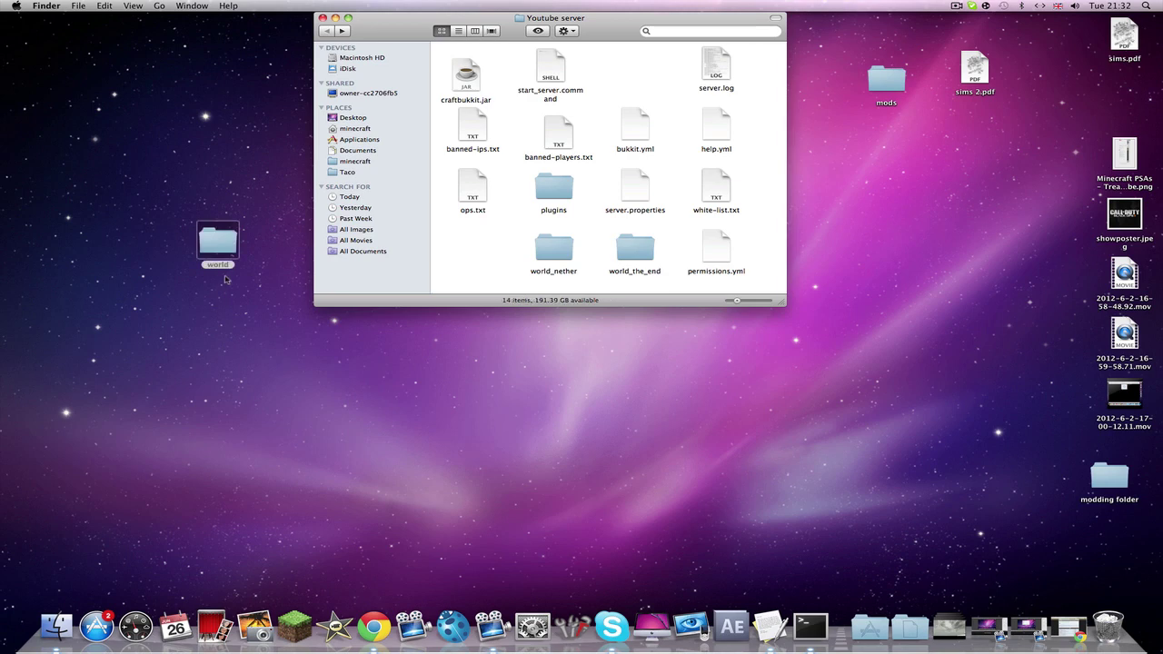
left_click(270, 280)
left_click(488, 271)
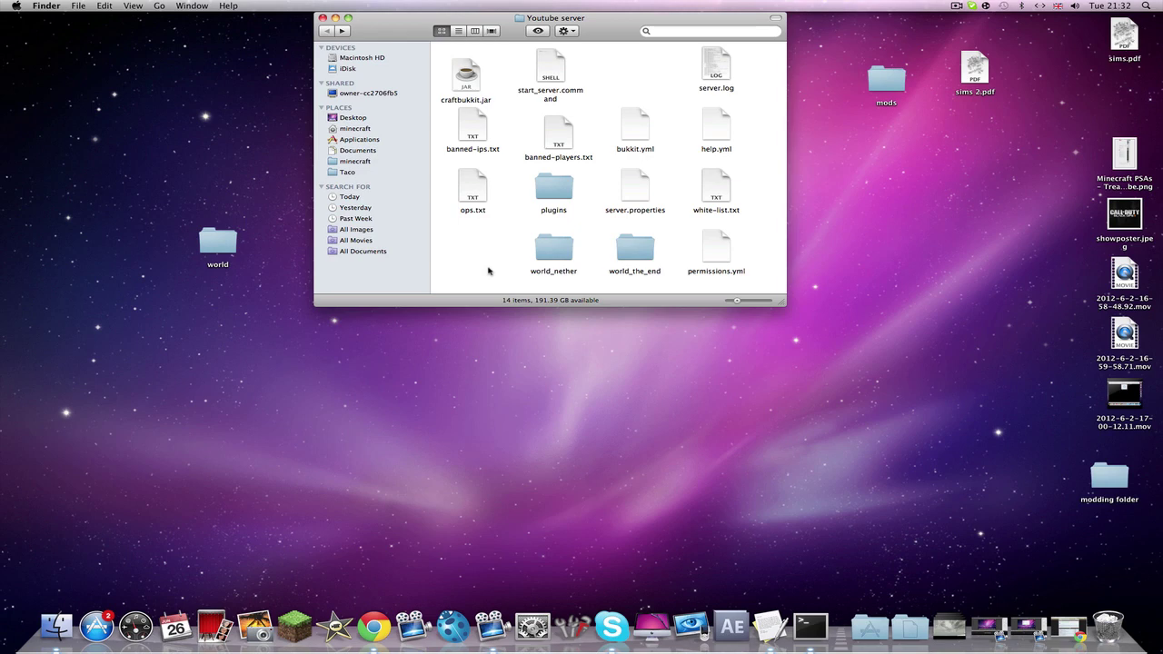
Open the minecraft folder, and switch to Chrome to look through the Minecraft Forum's Maps topic list
left_click(350, 163)
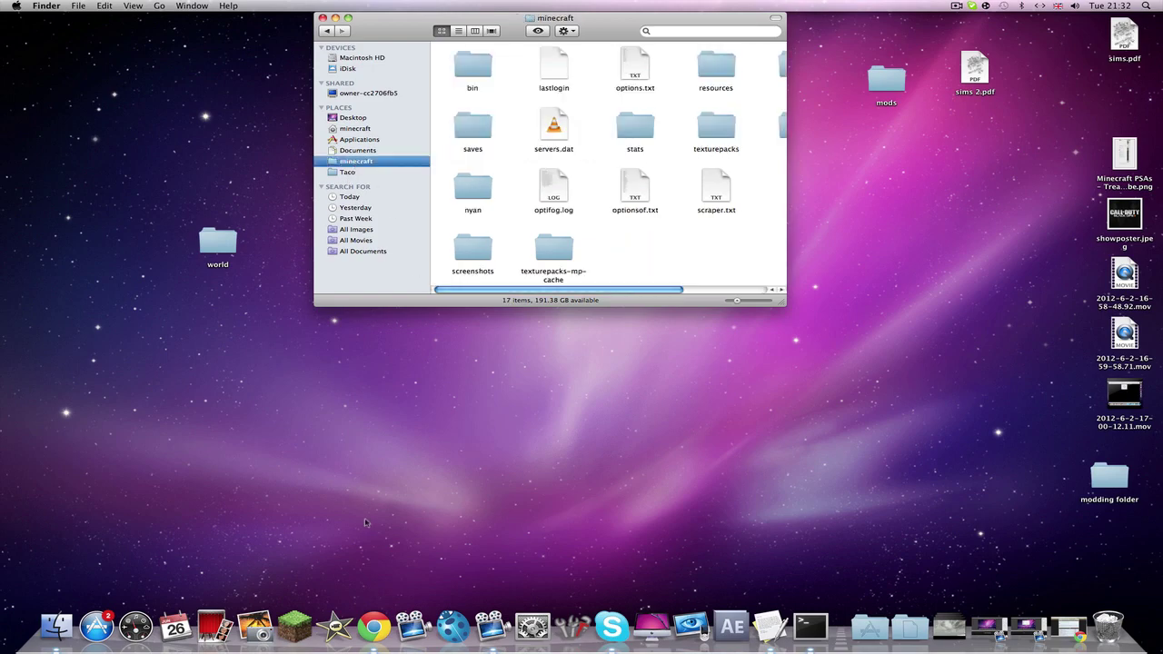
left_click(373, 627)
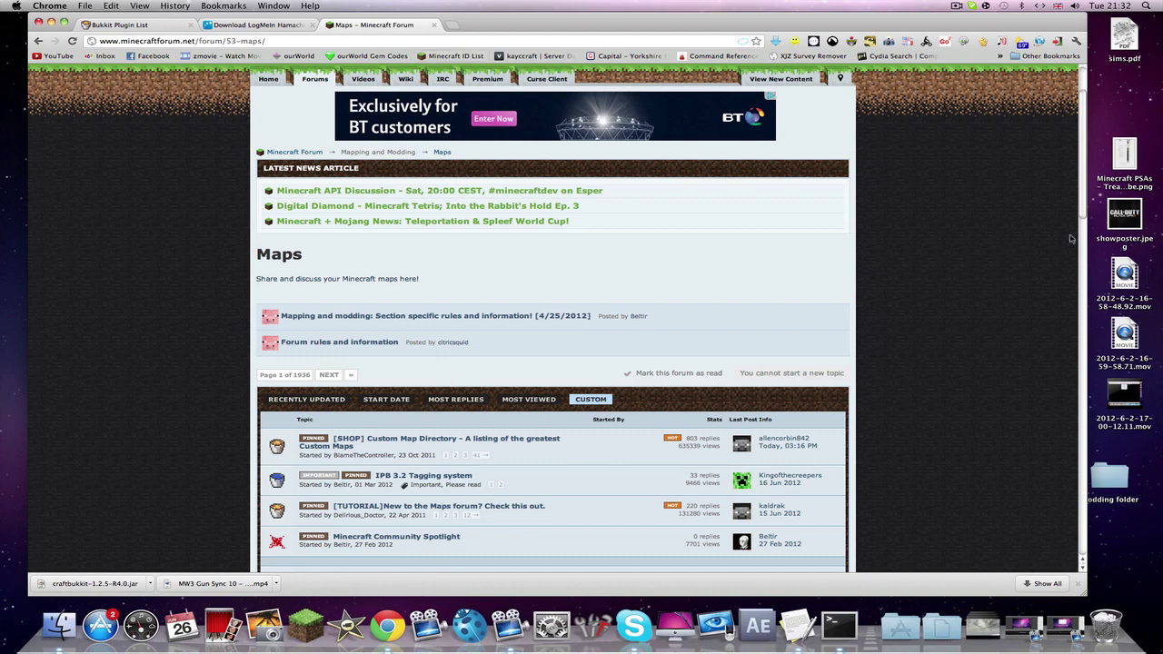
scroll(1057, 216, "down", 5)
scroll(1057, 216, "down", 4)
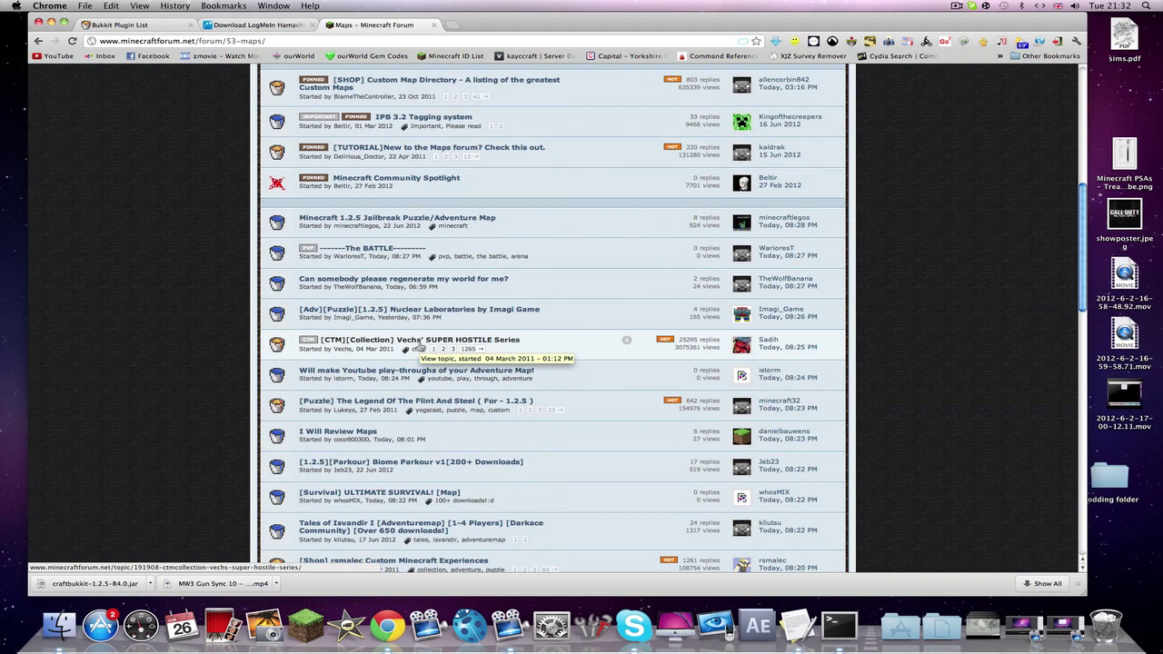
left_click(5, 114)
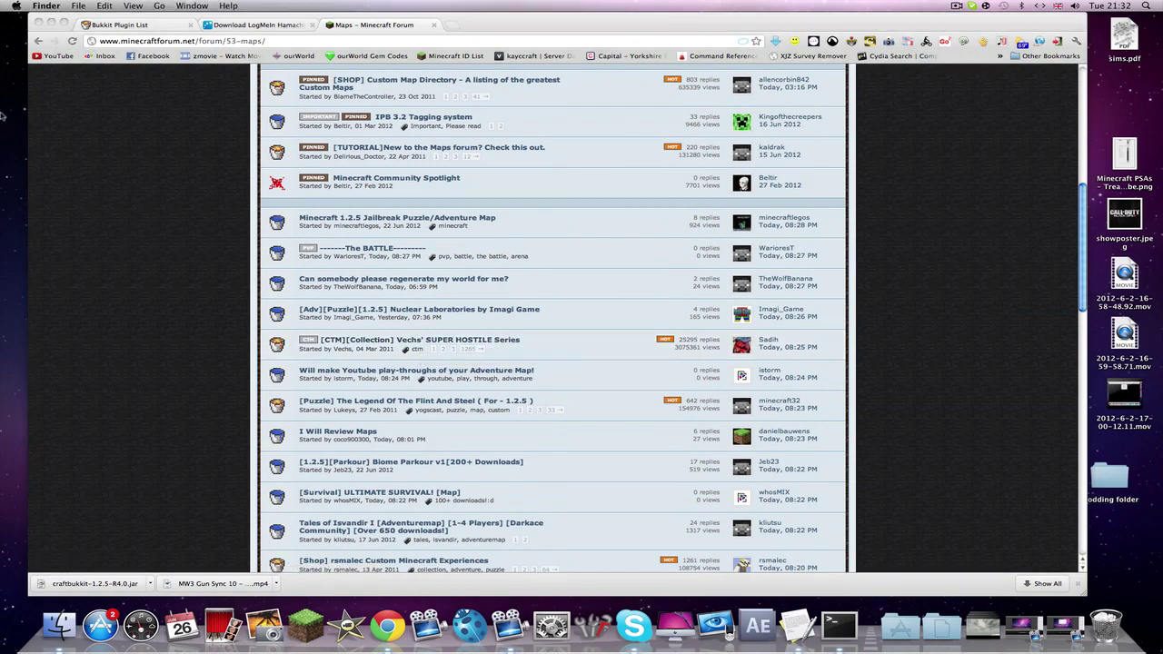
left_click(52, 22)
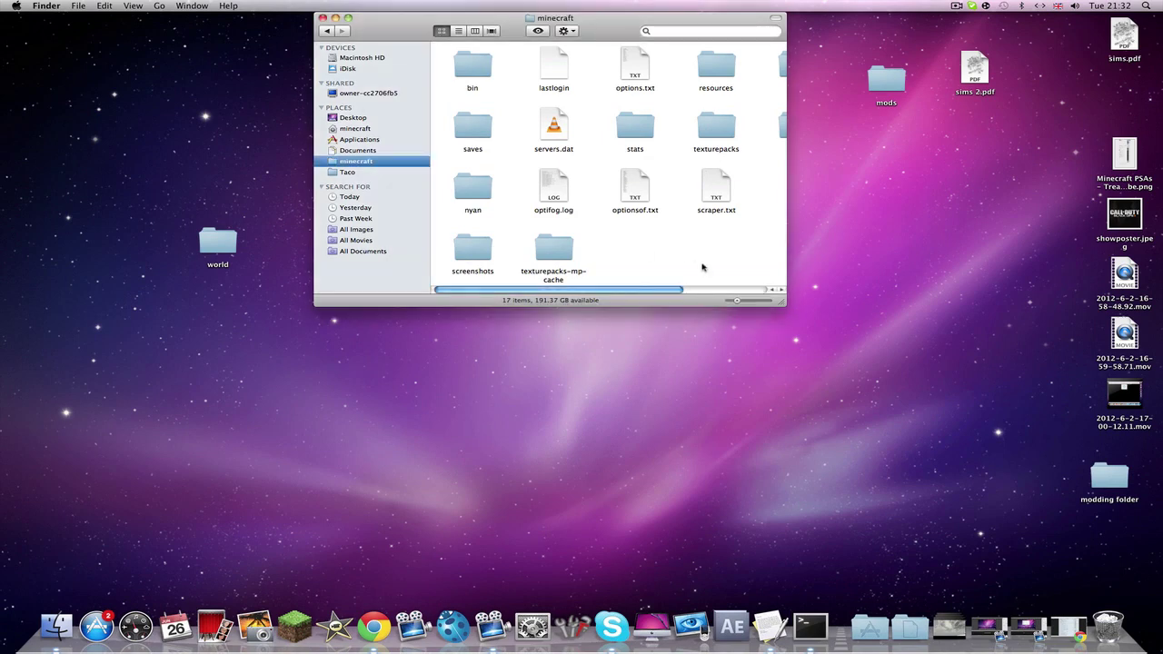
Open the saves folder inside minecraft and reposition the kayccraft.zapto.org folder below starwarscraft.com
mouse_move(677, 291)
left_mouse_down()
mouse_move(771, 293)
mouse_move(681, 291)
left_mouse_up()
double_click(469, 131)
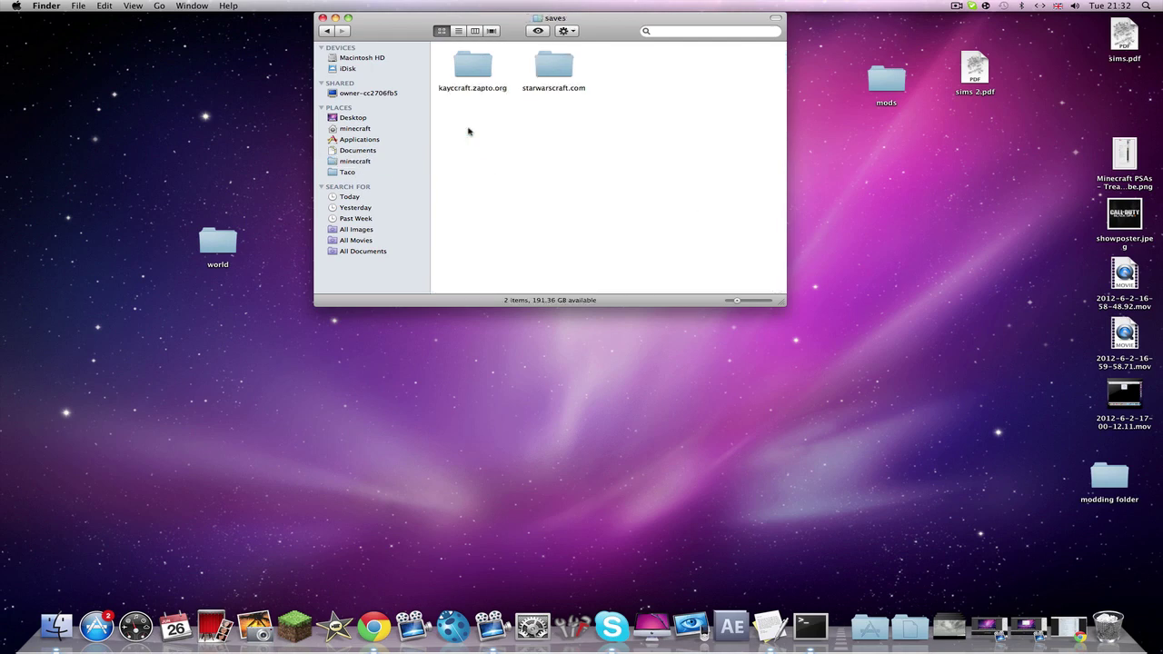
left_click_drag(433, 73, 602, 96)
left_click(609, 137)
left_click_drag(468, 77, 578, 176)
left_click(553, 209)
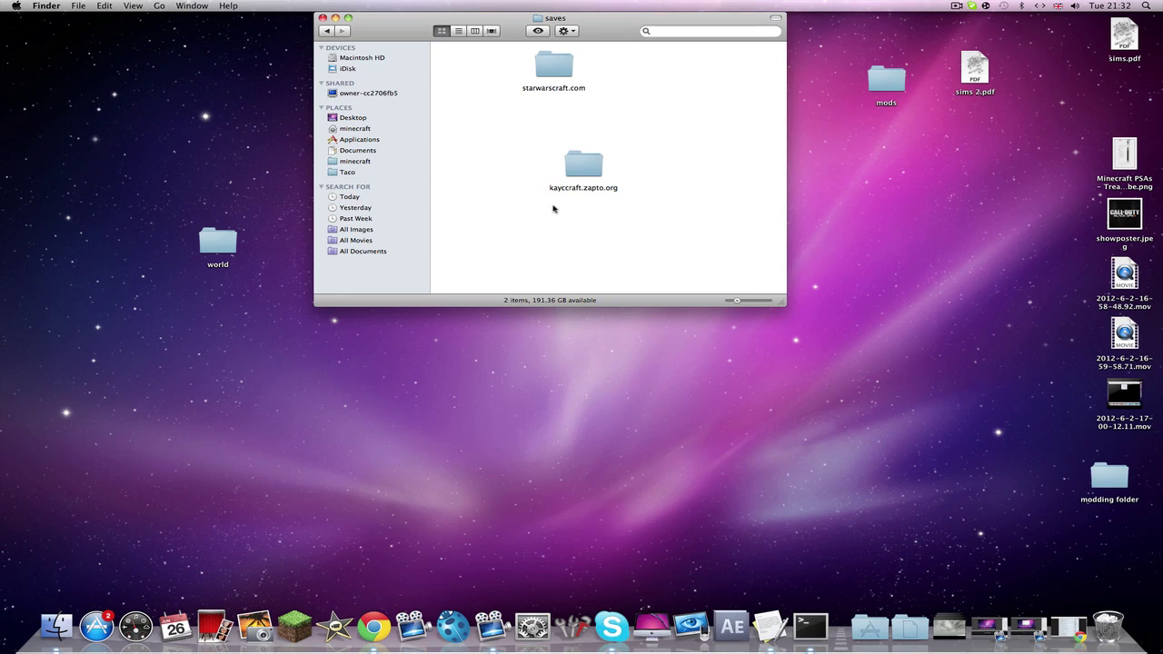
left_click_drag(507, 143, 667, 206)
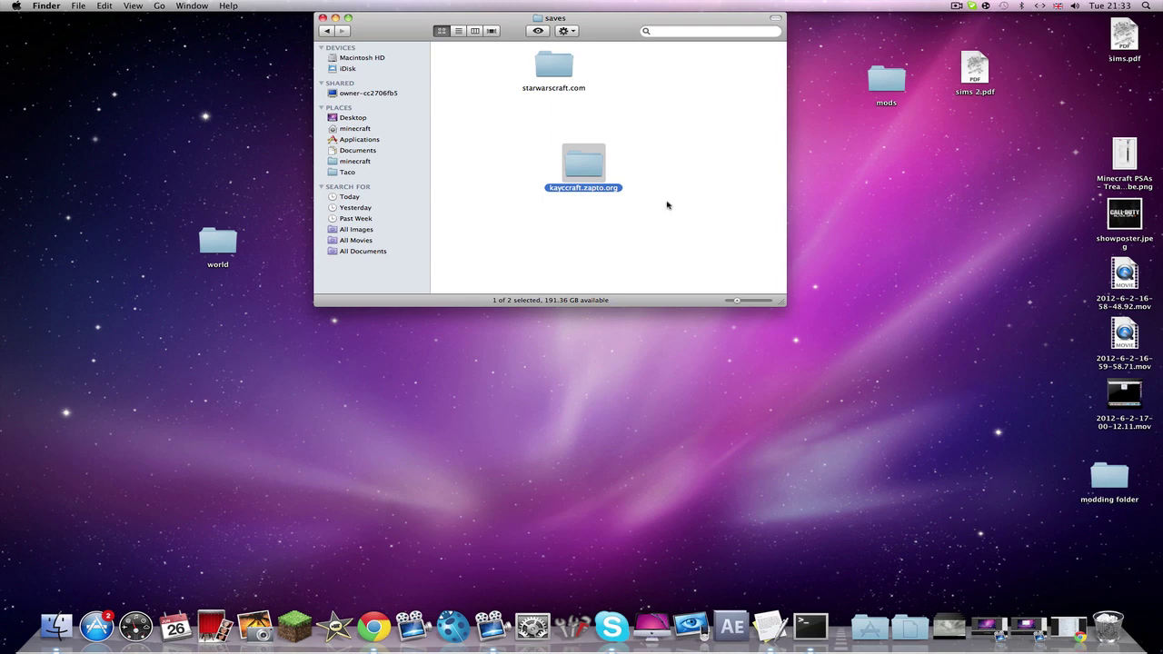
left_click_drag(592, 179, 506, 142)
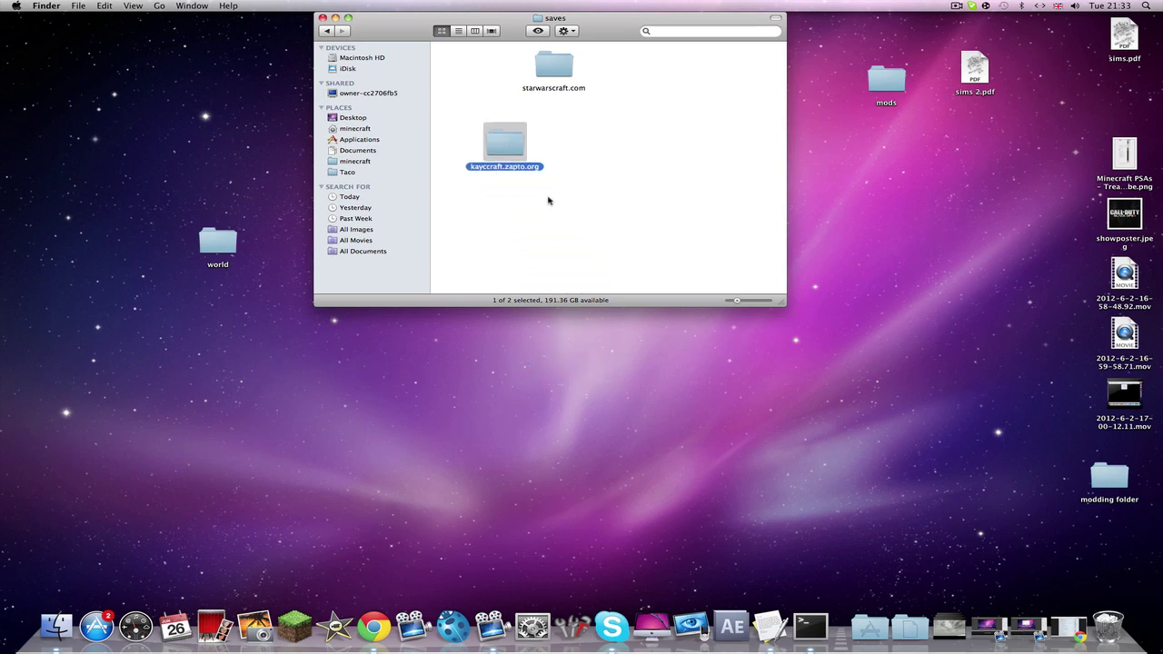
Copy the kayccraft.zapto.org save folder and paste a copy onto the desktop
left_click(549, 199)
left_click(494, 142)
left_click(545, 362)
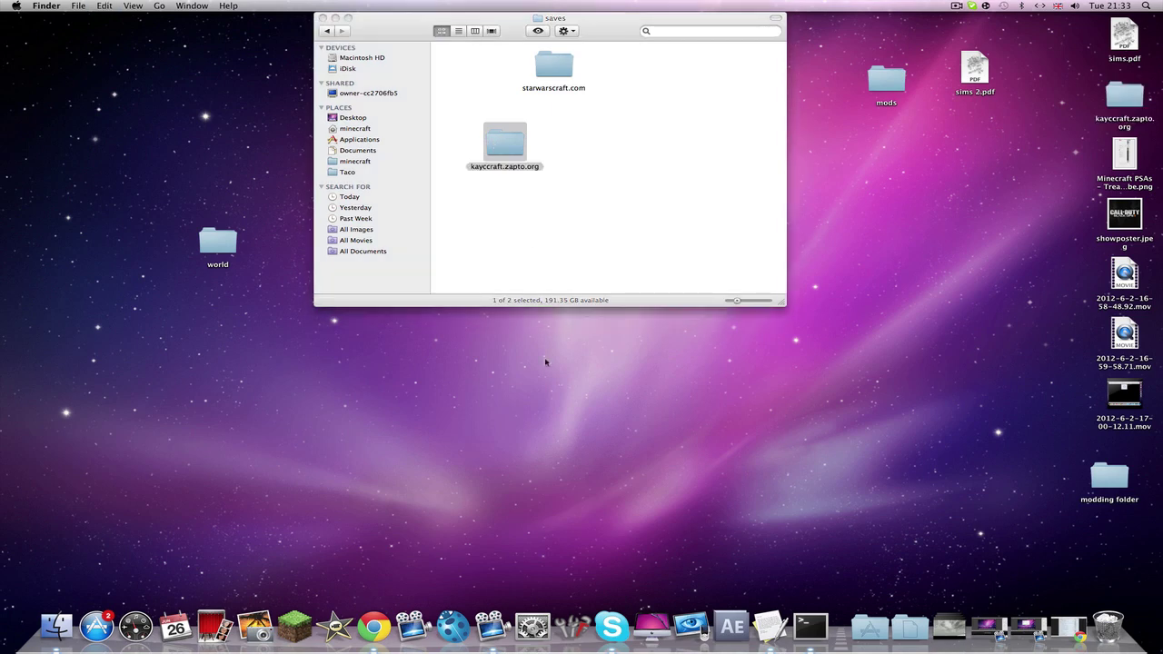
Paste the copied kayccraft.zapto.org folder into the Youtube server folder and place it in the empty spot beside world_nether
left_click(536, 230)
left_click(357, 151)
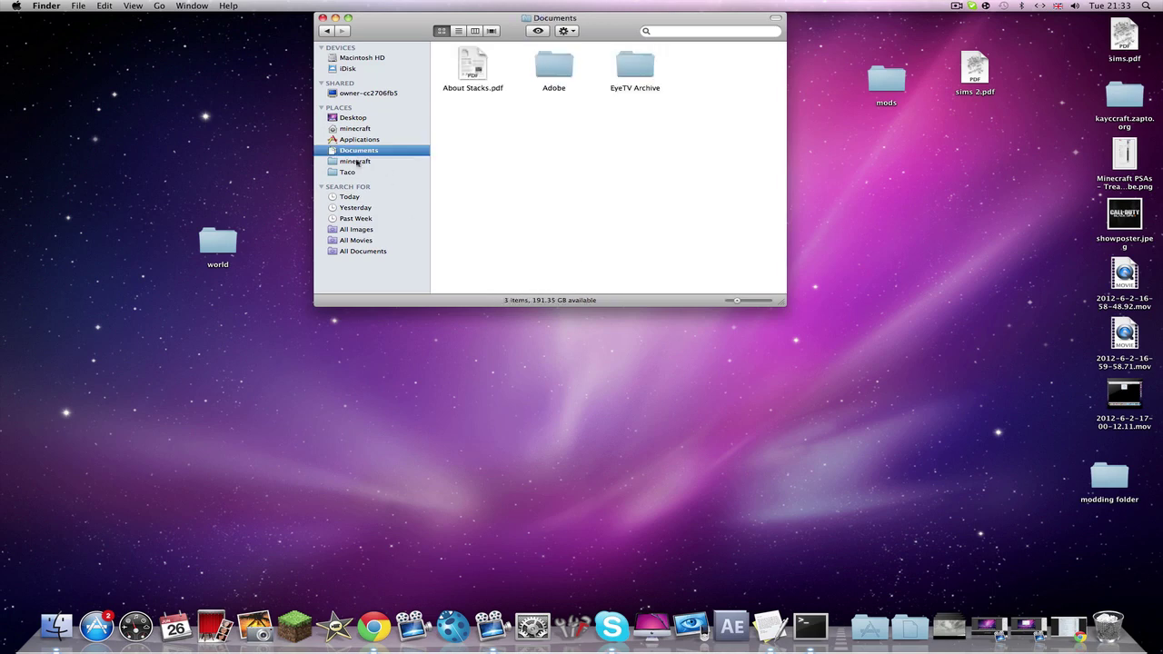
left_click(358, 162)
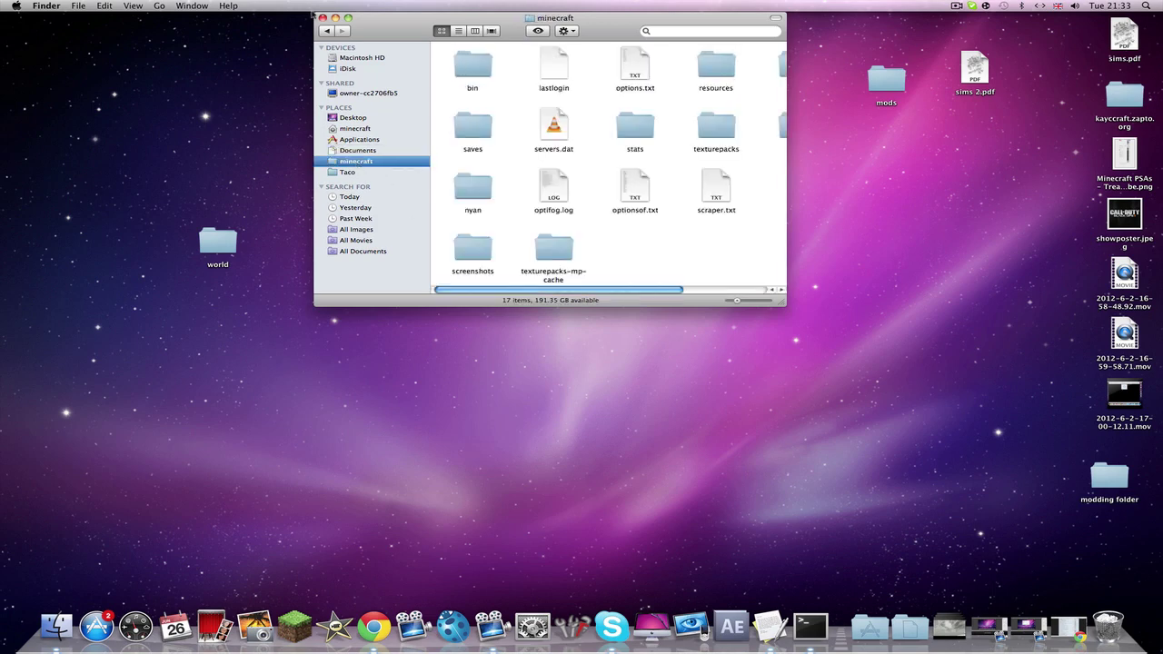
left_click(322, 18)
double_click(473, 162)
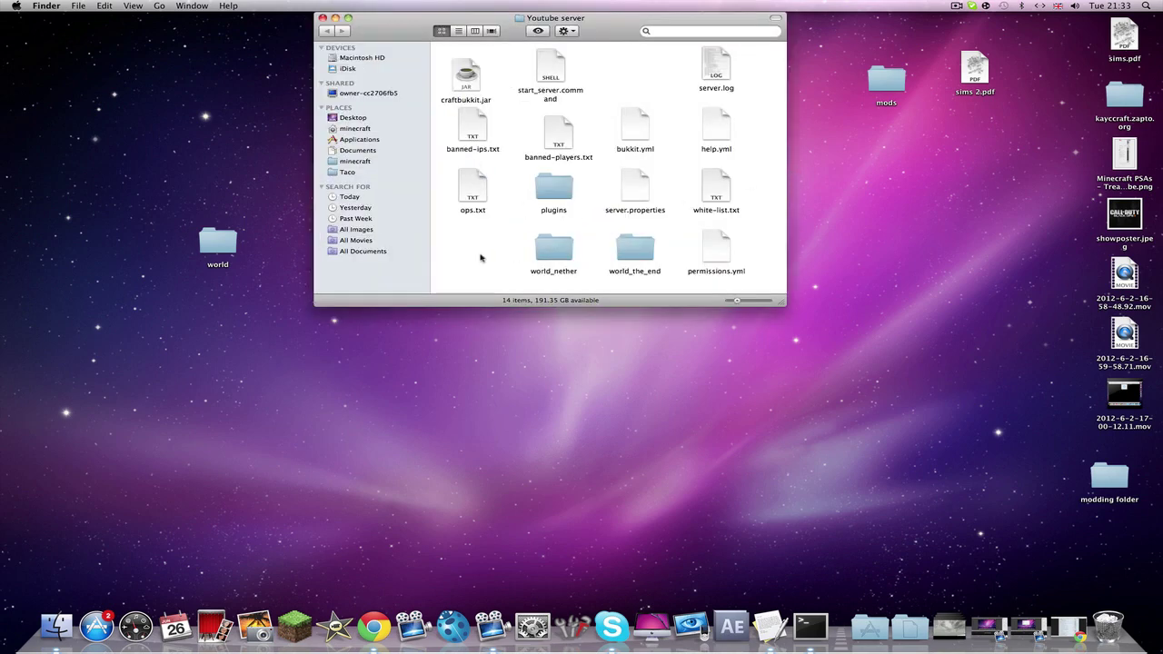
key("super+v")
left_click_drag(649, 68, 493, 248)
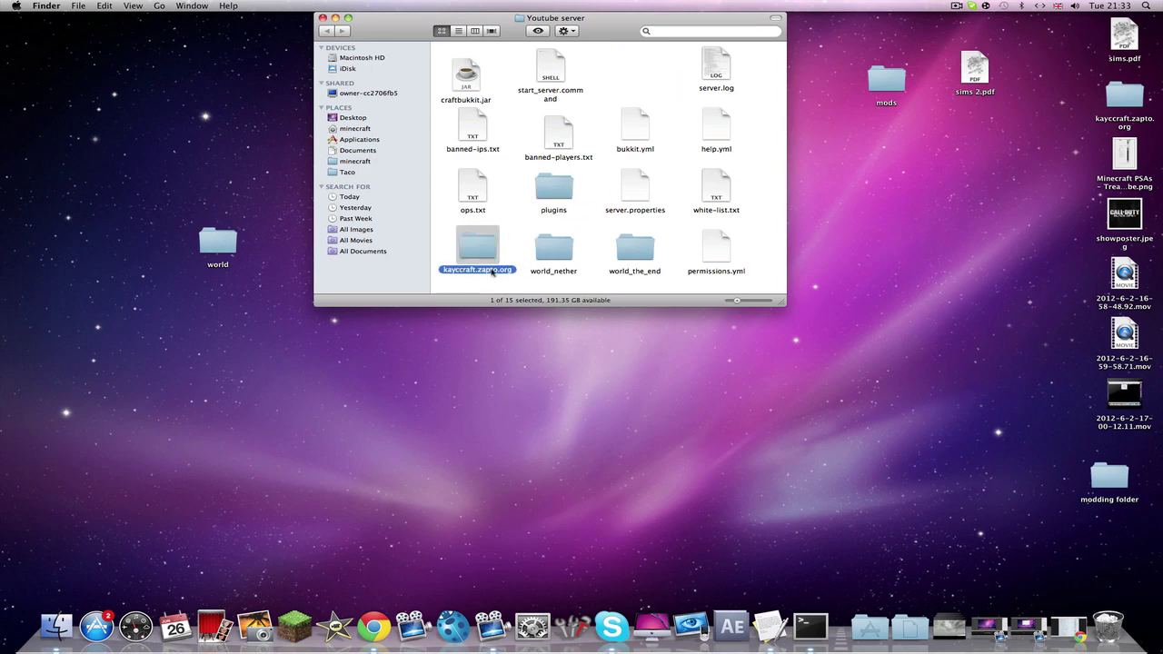
Rename the pasted kayccraft.zapto.org folder as kayccraft
left_click(479, 269)
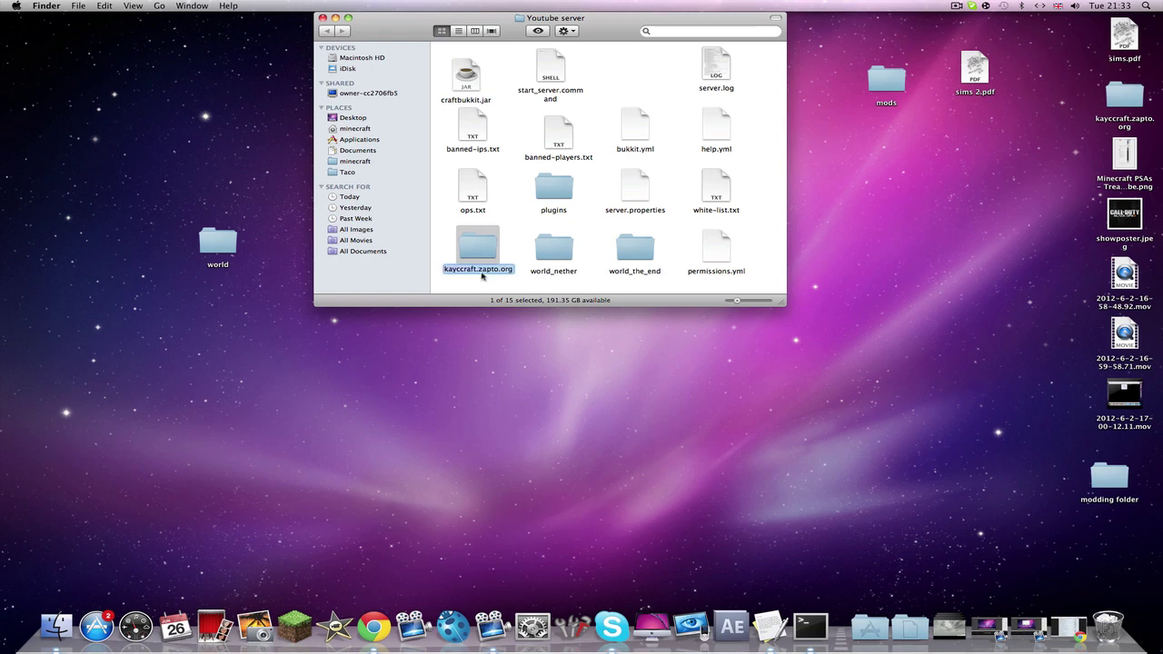
type("kaycc")
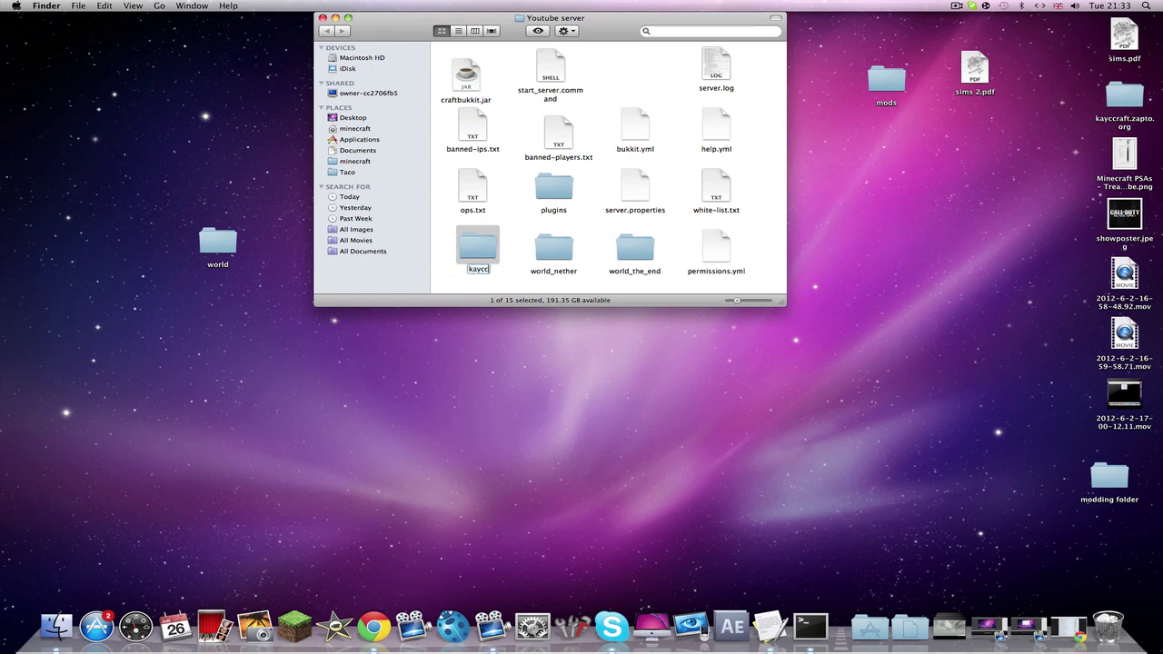
type("raft")
key("Return")
Move the desktop copy of kayccraft.zapto.org to the Trash and nudge the kayccraft folder slightly in the Youtube server folder
left_click(1076, 127)
right_click(1125, 97)
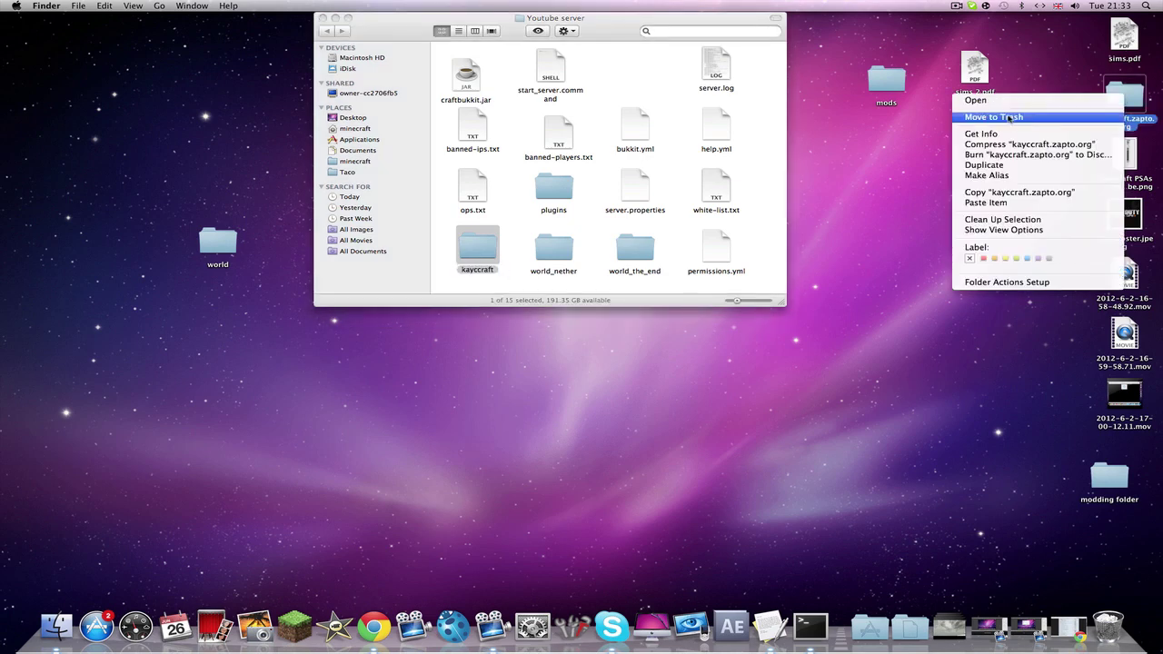
left_click(993, 117)
left_click(577, 241)
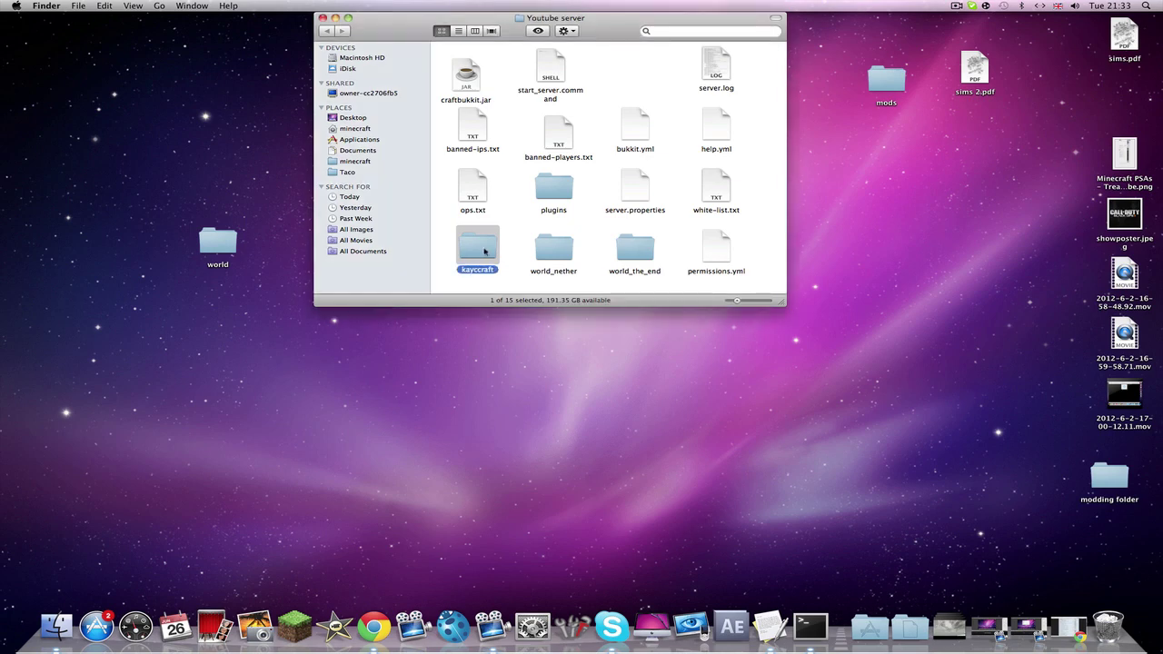
left_click_drag(478, 249, 474, 257)
left_click(511, 277)
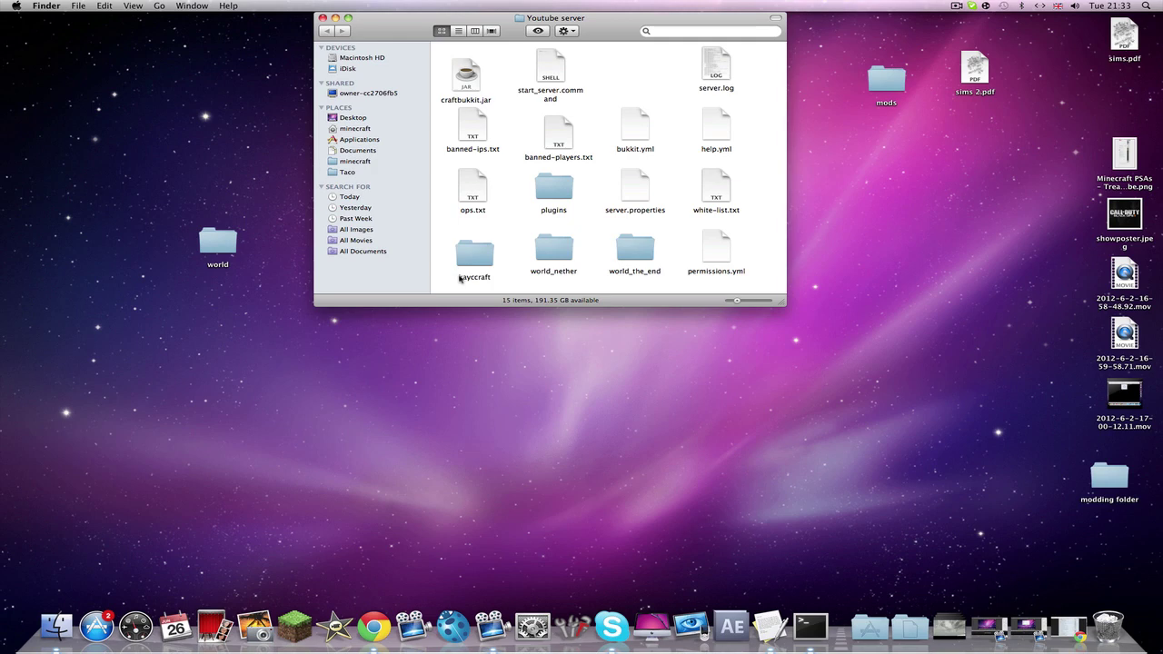
Rename the world_nether folder as kayccraft_nether
left_click(551, 248)
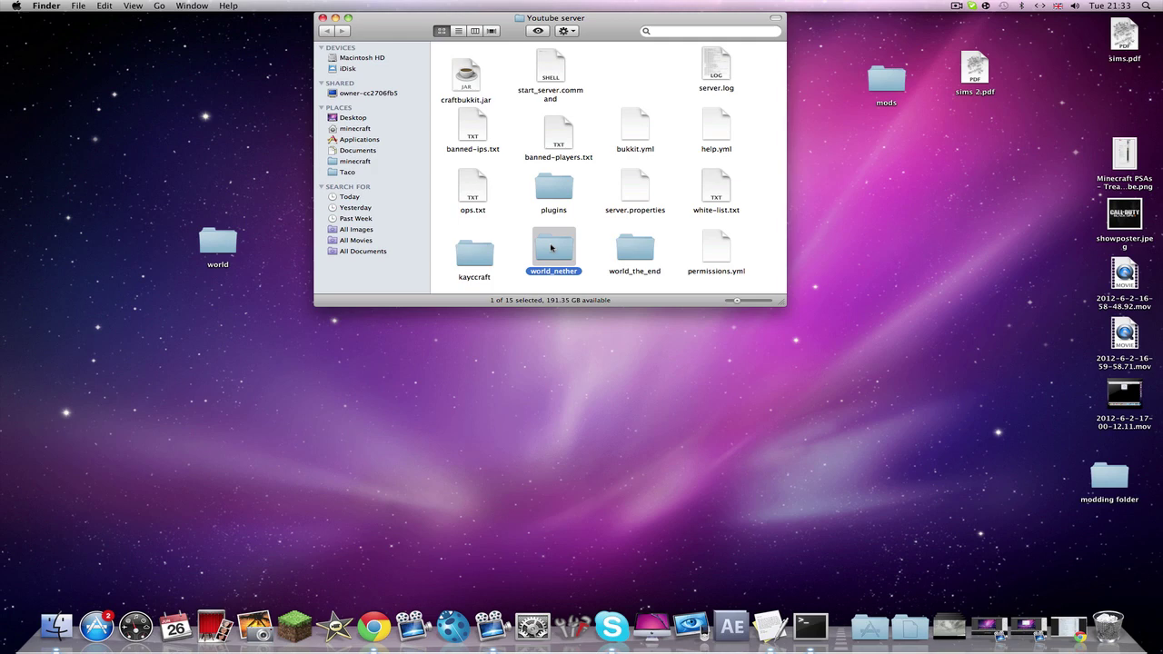
left_click_drag(550, 248, 556, 246)
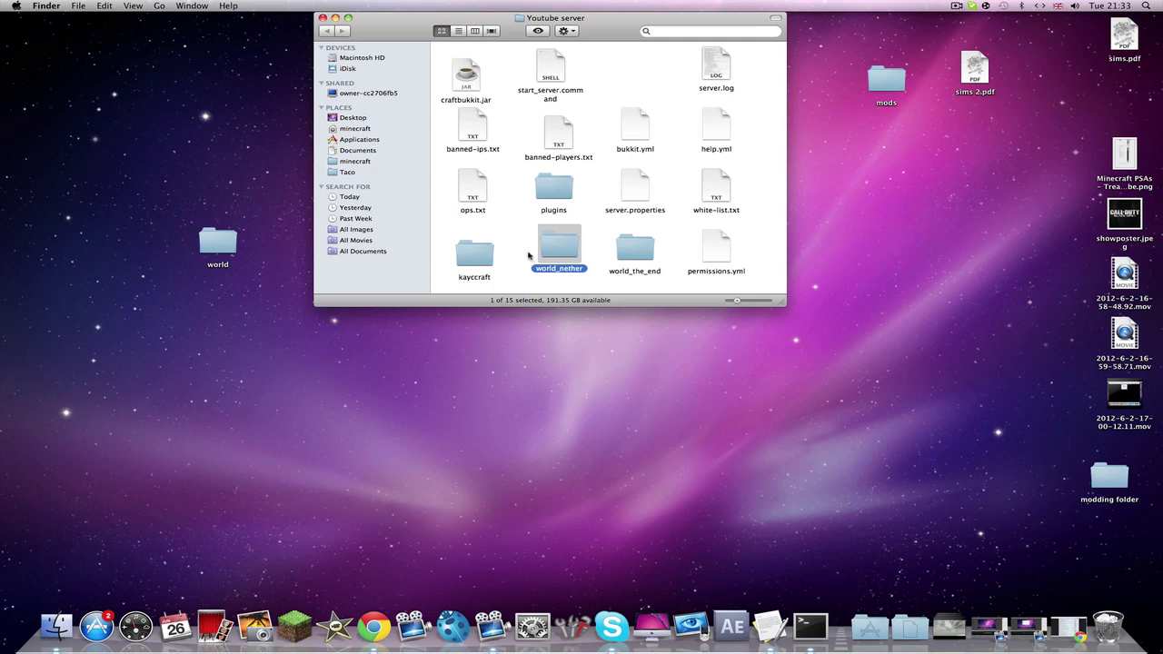
left_click(556, 271)
key("BackSpace")
key("BackSpace")
key("BackSpace")
key("BackSpace")
key("BackSpace")
type("kayccraft")
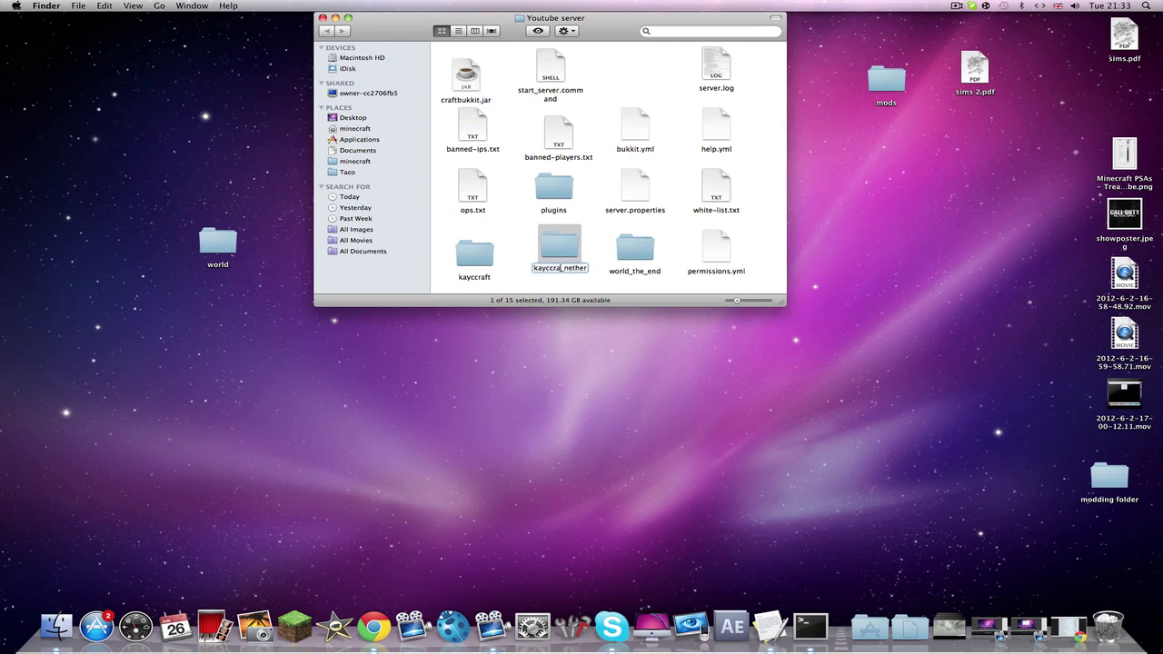
key("Return")
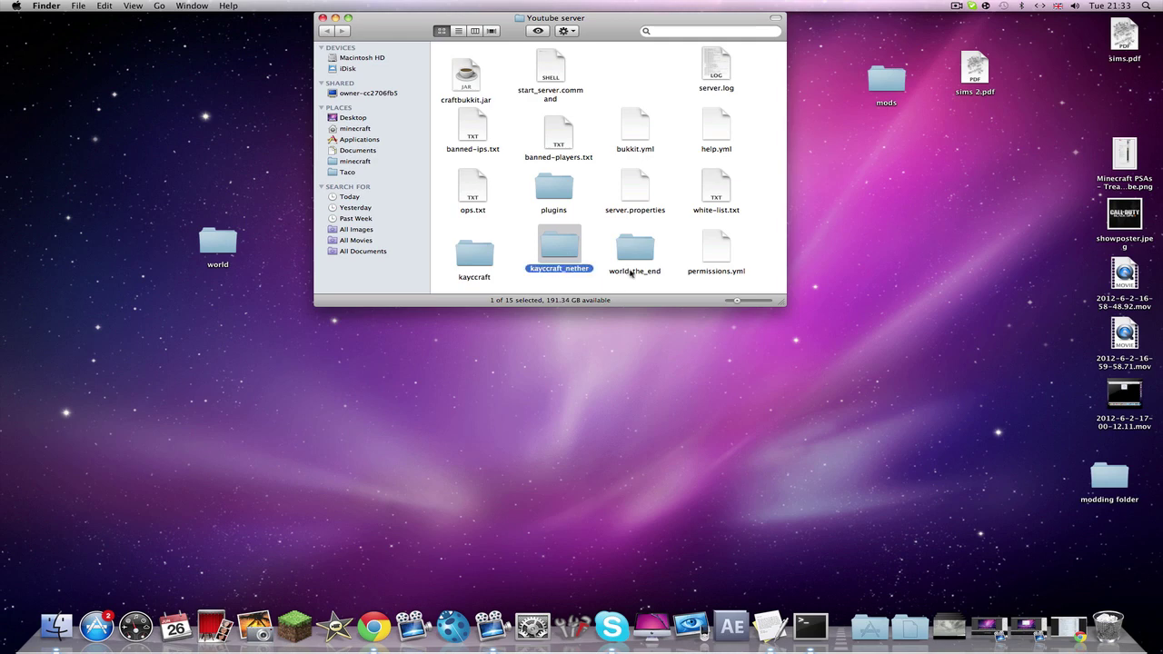
Rename the world_the_end folder as kayccraft_the_end
left_click(631, 274)
left_click(629, 274)
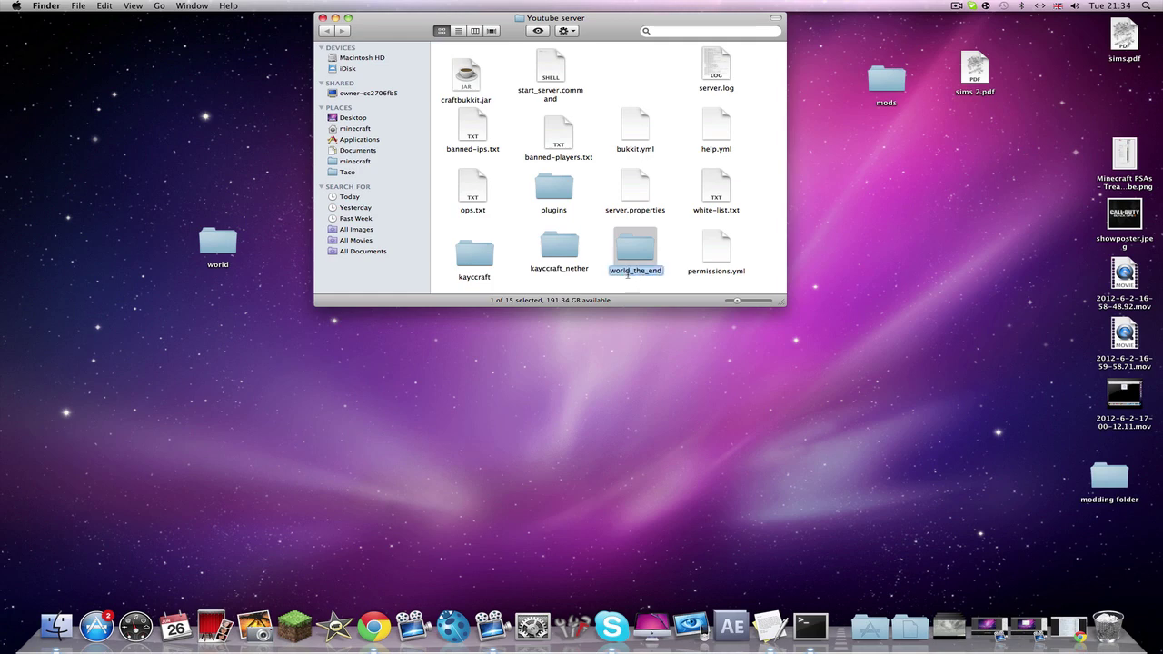
mouse_move(627, 274)
left_mouse_down()
mouse_move(604, 273)
mouse_move(624, 274)
left_mouse_up()
left_click(629, 272)
key("BackSpace")
key("BackSpace")
key("BackSpace")
key("BackSpace")
key("BackSpace")
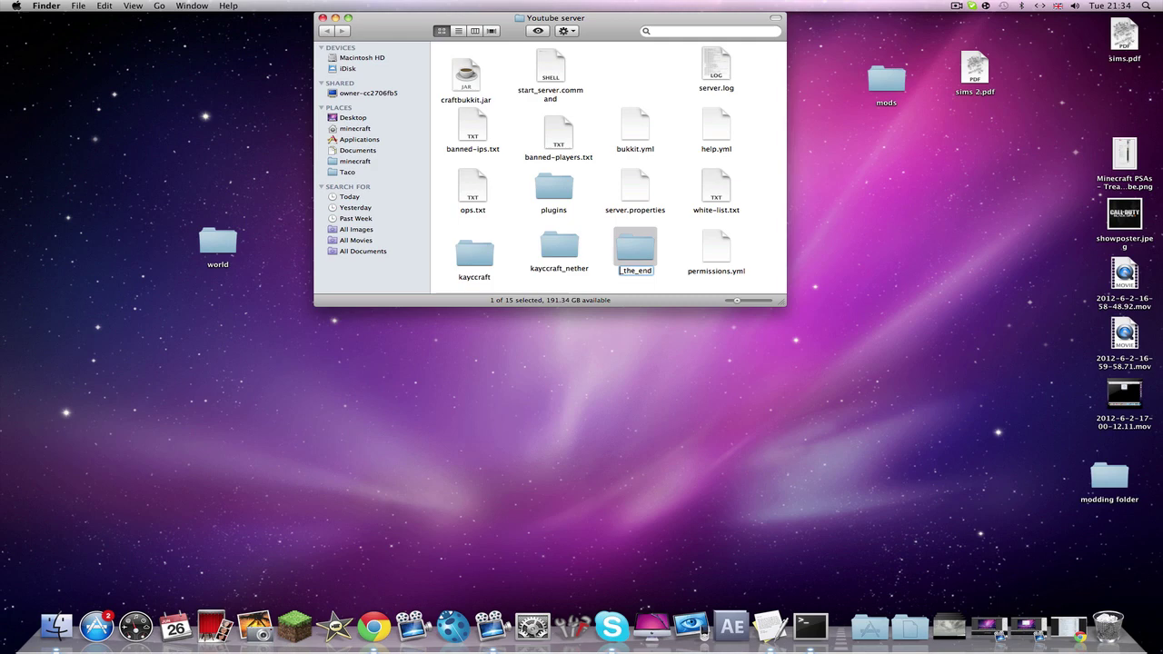
type("kaycraft")
key("Return")
left_click(629, 291)
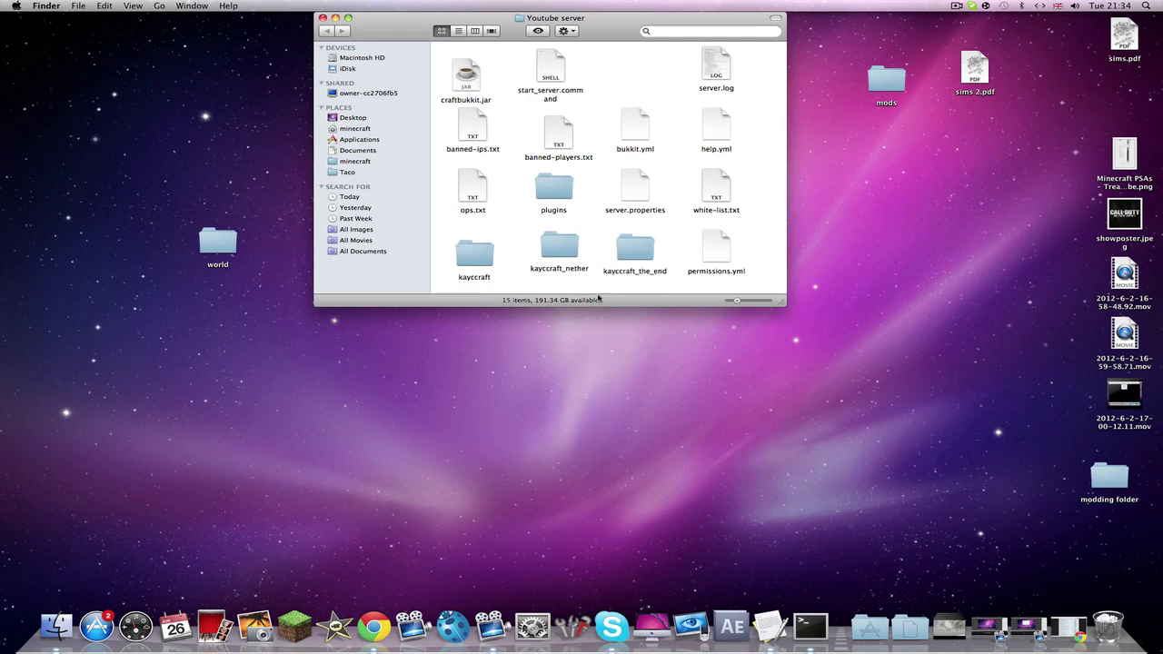
Line up the kayccraft folder with kayccraft_nether and open the server.properties file in TextEdit
left_click_drag(459, 260, 468, 251)
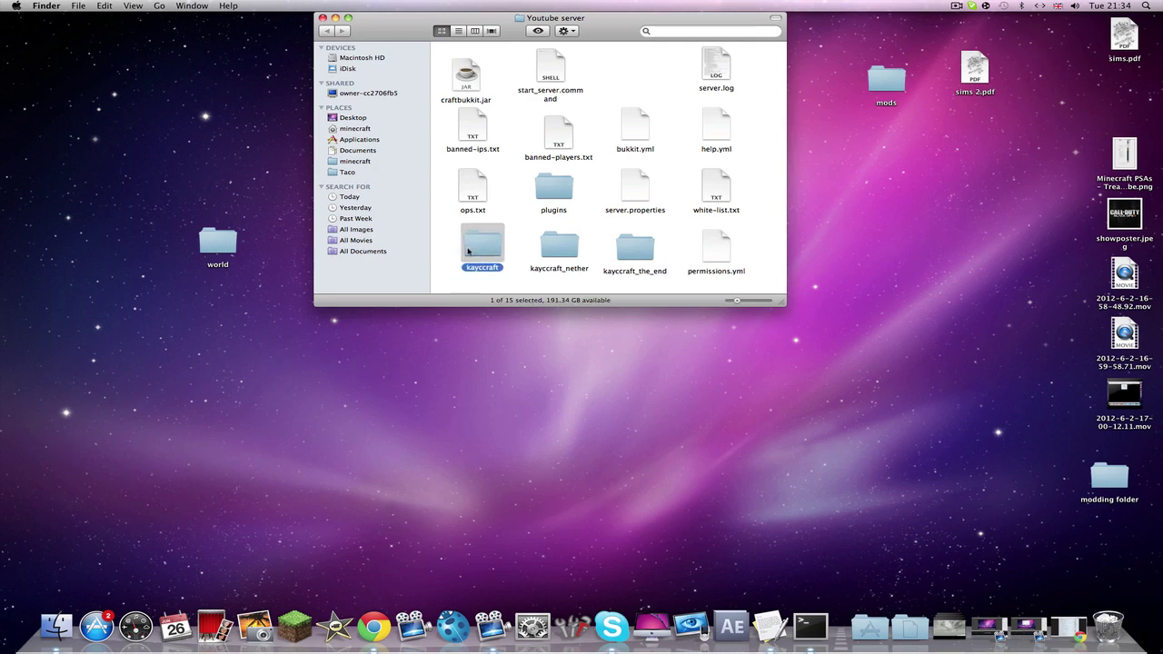
left_click(603, 241)
double_click(639, 194)
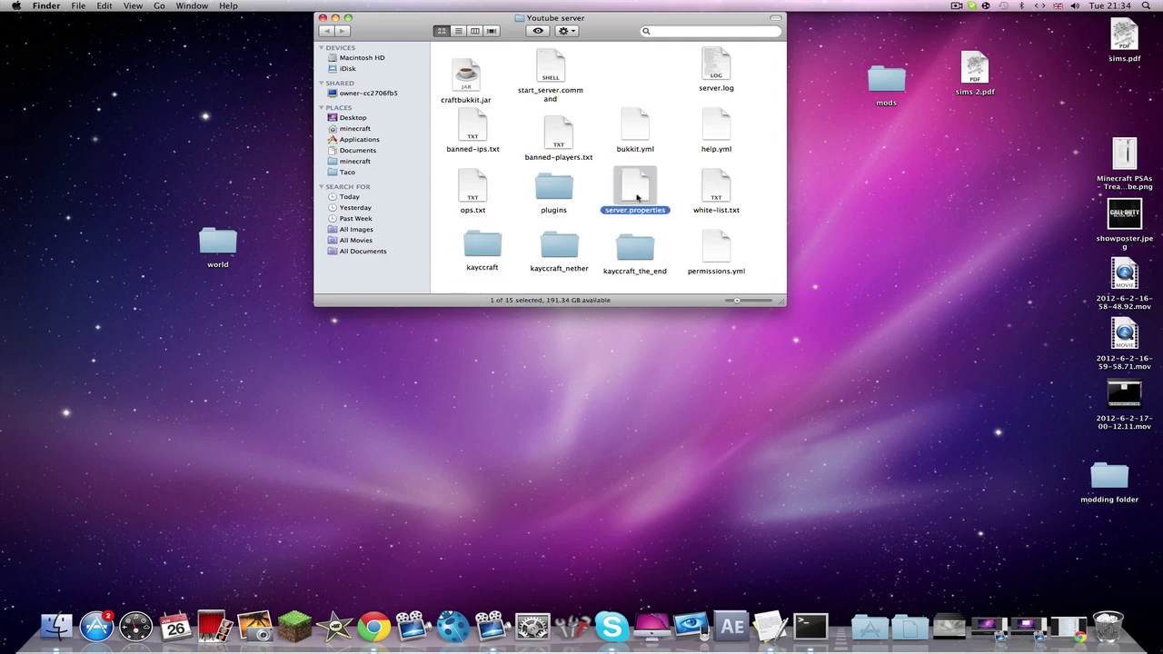
left_click_drag(320, 49, 327, 79)
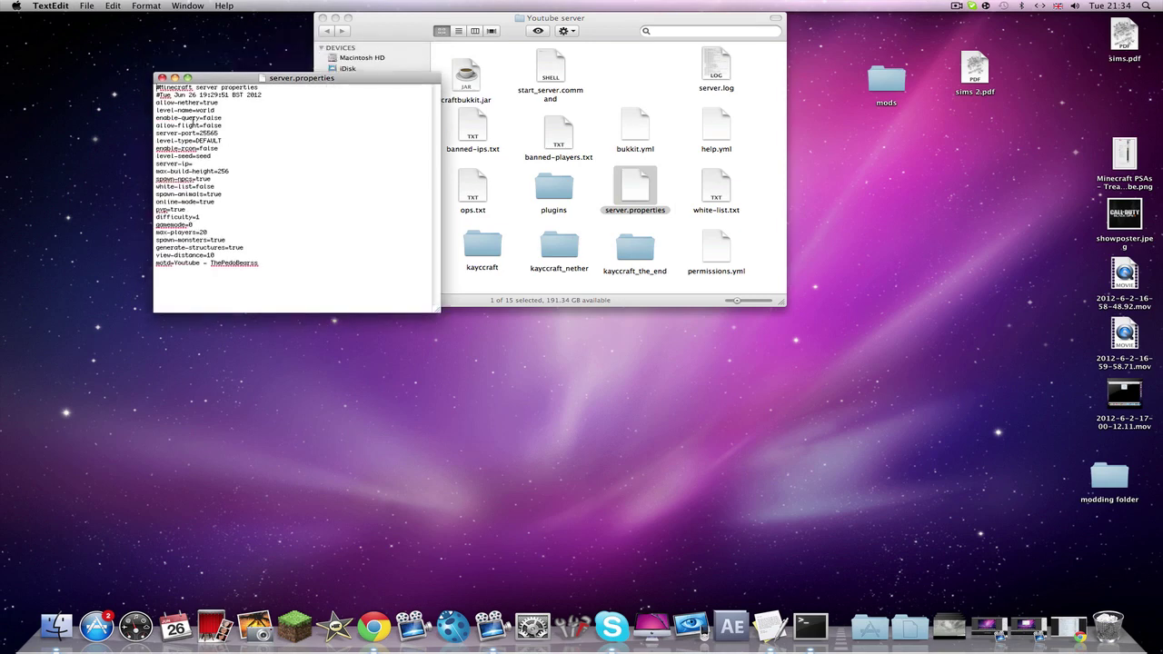
Set level-name to kayccraft in server.properties, save the change and return to the Youtube server folder
left_click_drag(195, 110, 218, 110)
type("kaycraft")
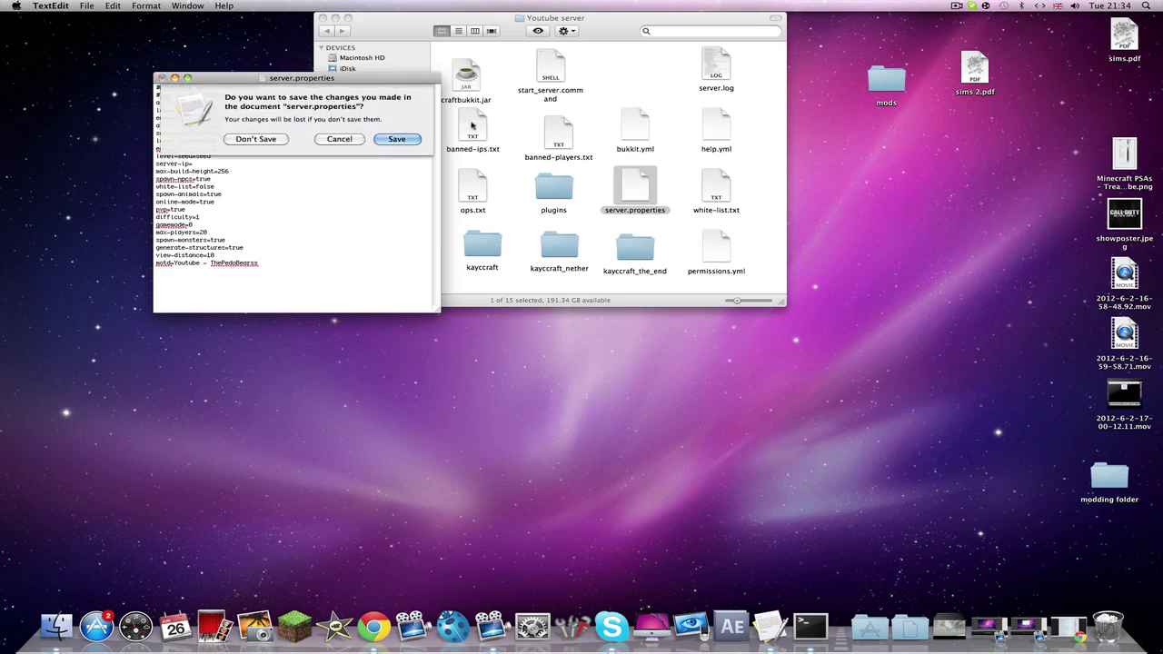
left_click(402, 140)
left_click(666, 198)
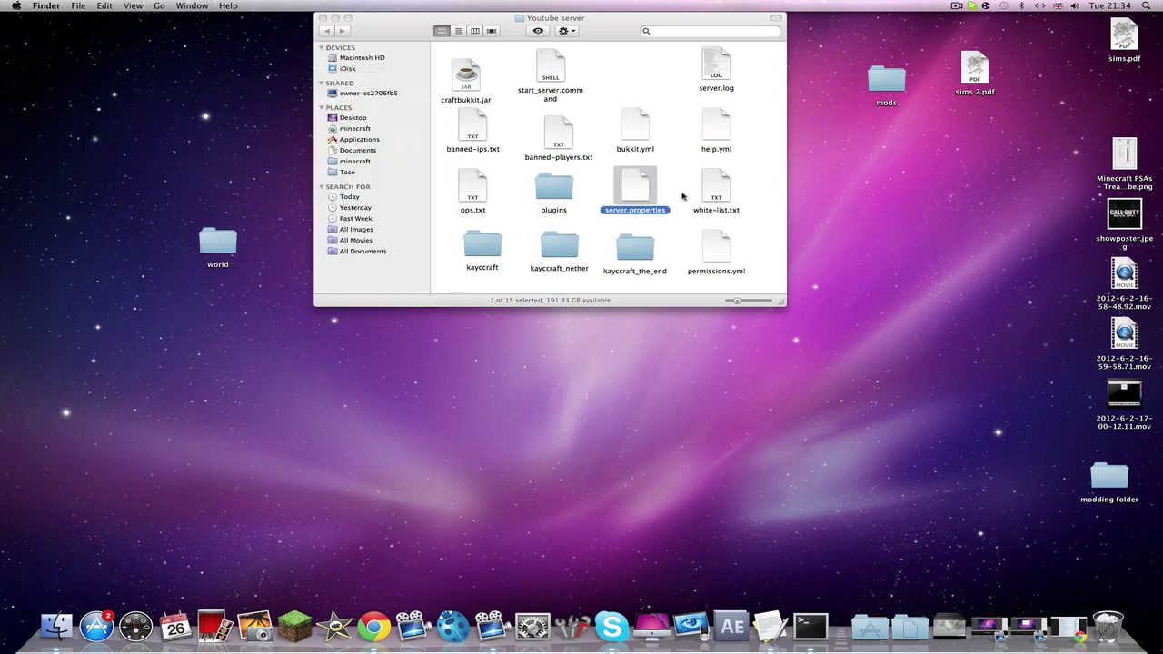
Start the Bukkit server with start_server.command and move its Terminal window clear of the folder's file icons
double_click(551, 73)
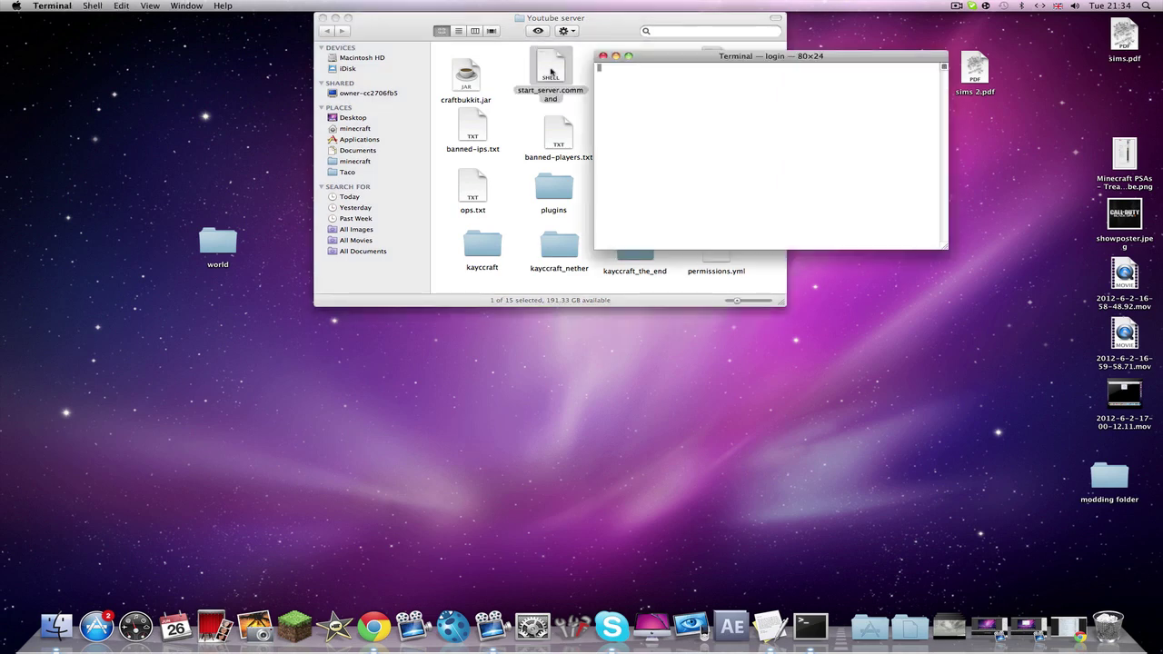
left_click_drag(692, 58, 825, 65)
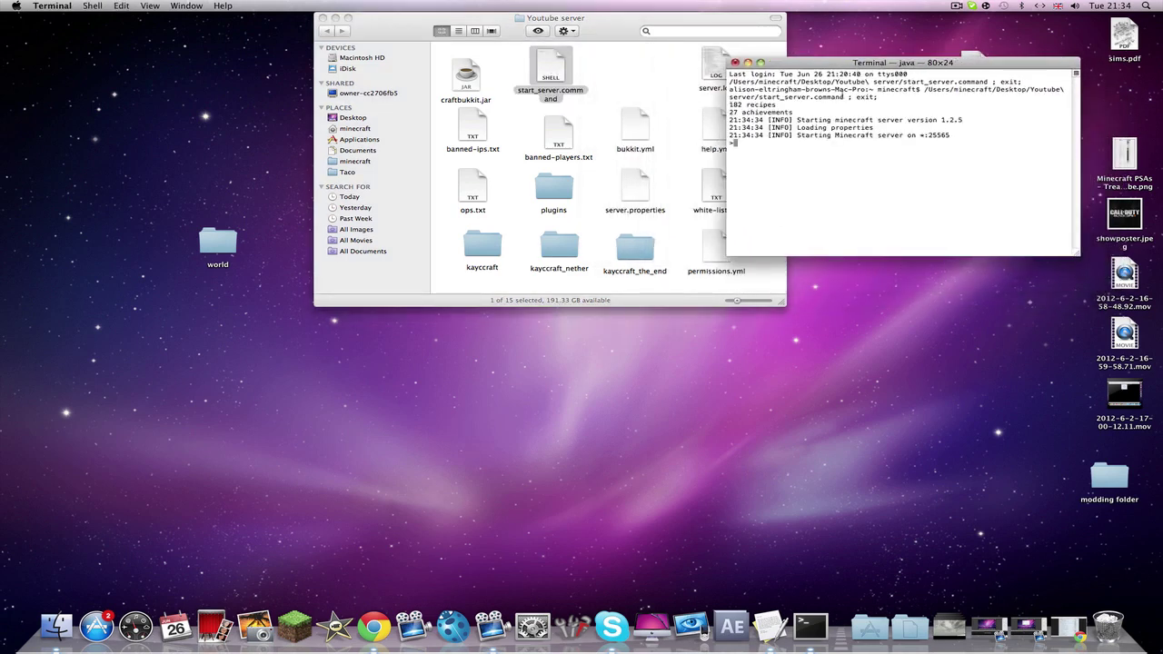
Launch Minecraft, move the launcher window clear of the server console and log in with the remembered account
left_click(295, 626)
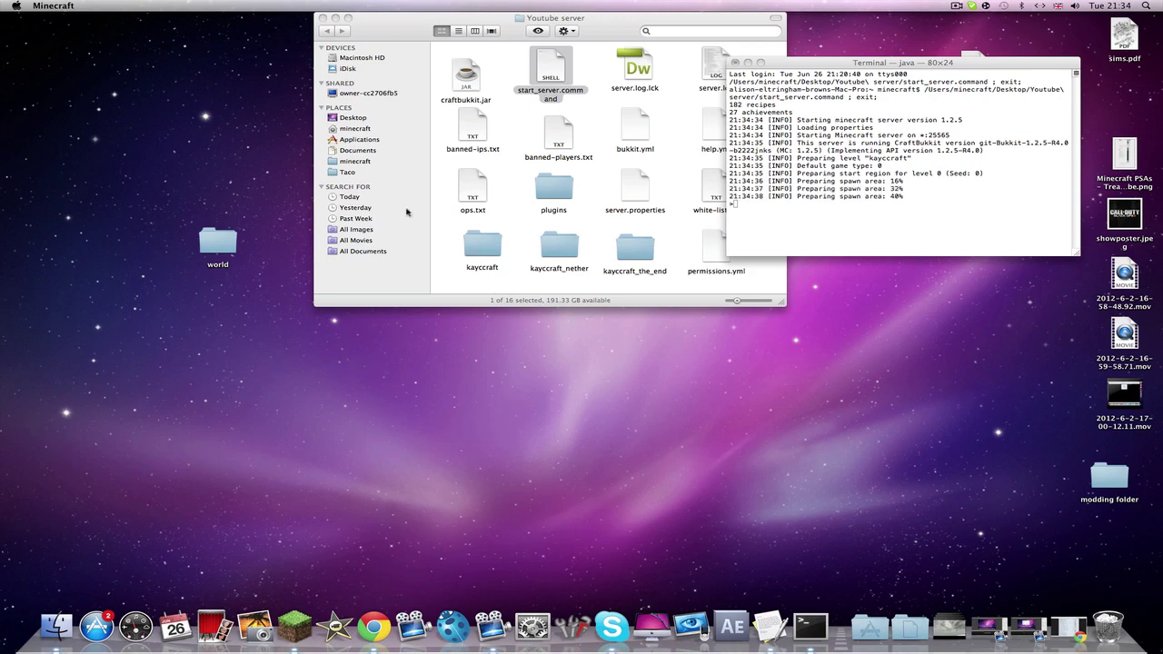
left_click_drag(475, 182, 273, 124)
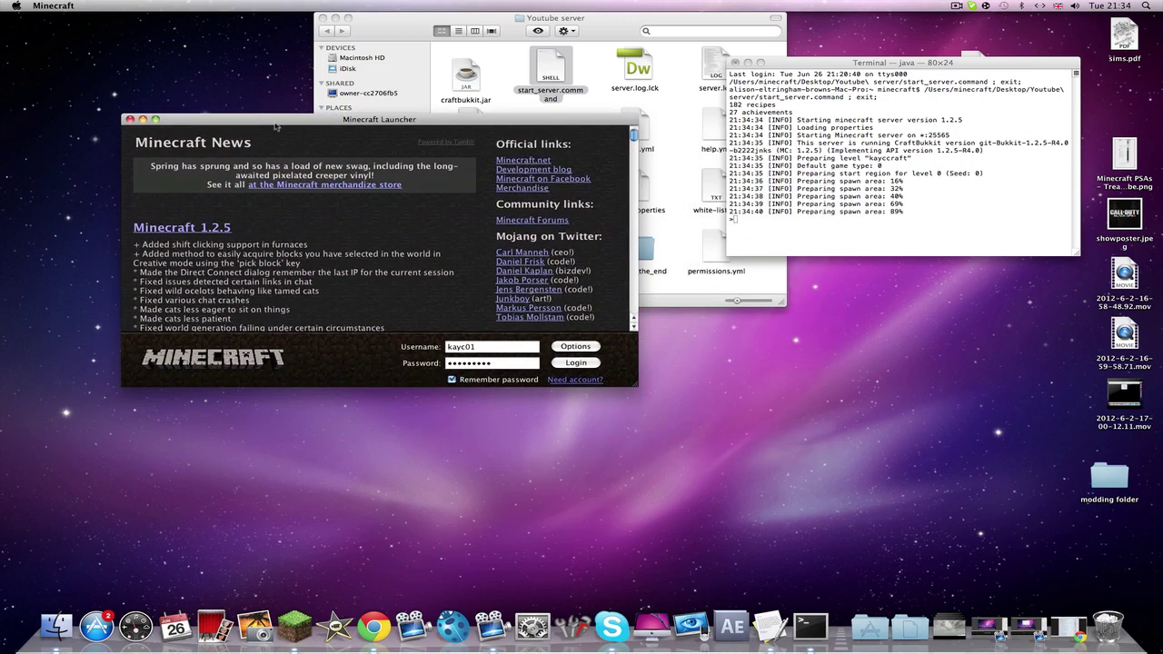
key("Return")
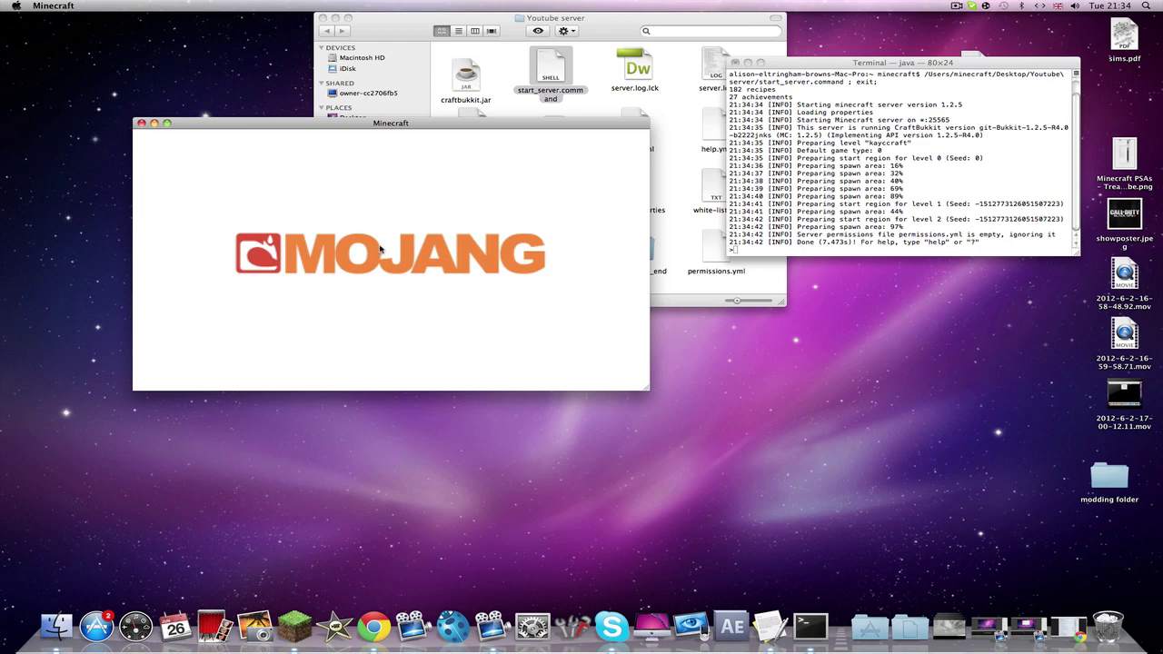
Open the multiplayer server list and join the local server from the end of the list
left_click(390, 285)
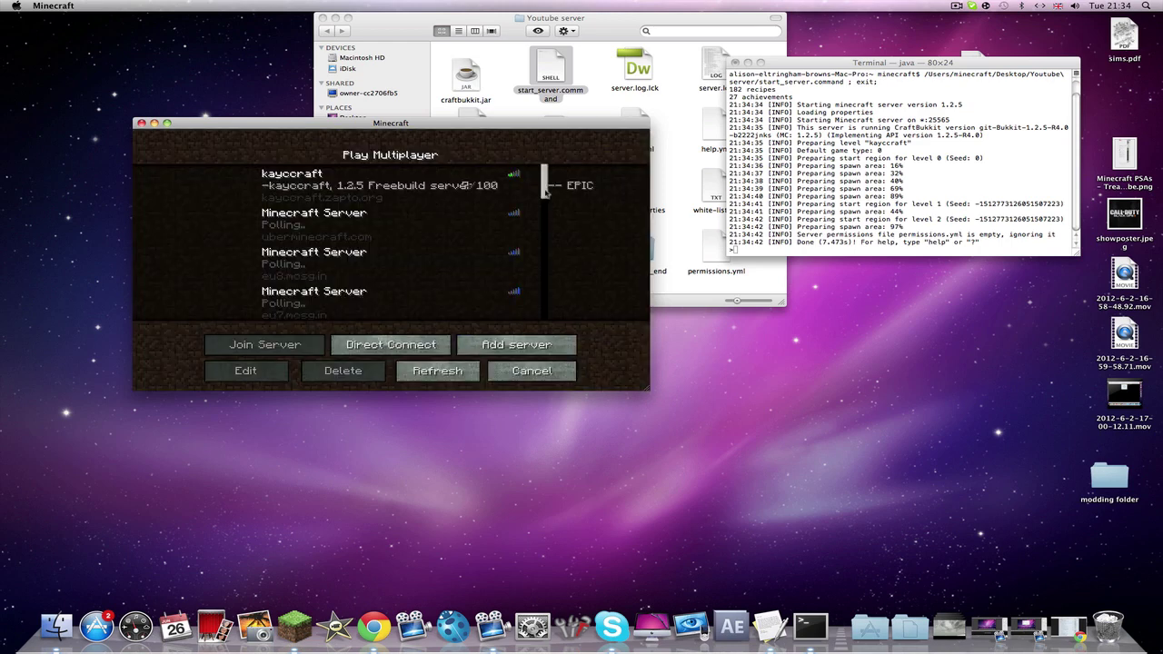
left_click_drag(546, 191, 546, 299)
left_click(430, 305)
left_click(431, 305)
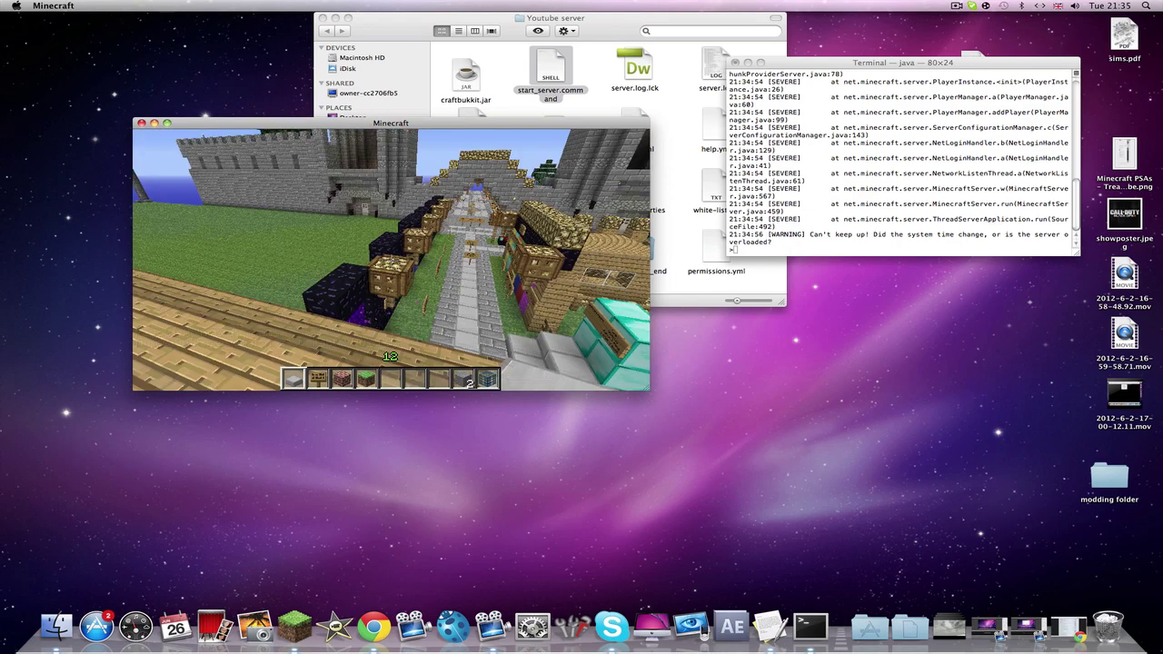
Walk around the spawn area to check the imported kayccraft world, finishing at the game menu
key("w")
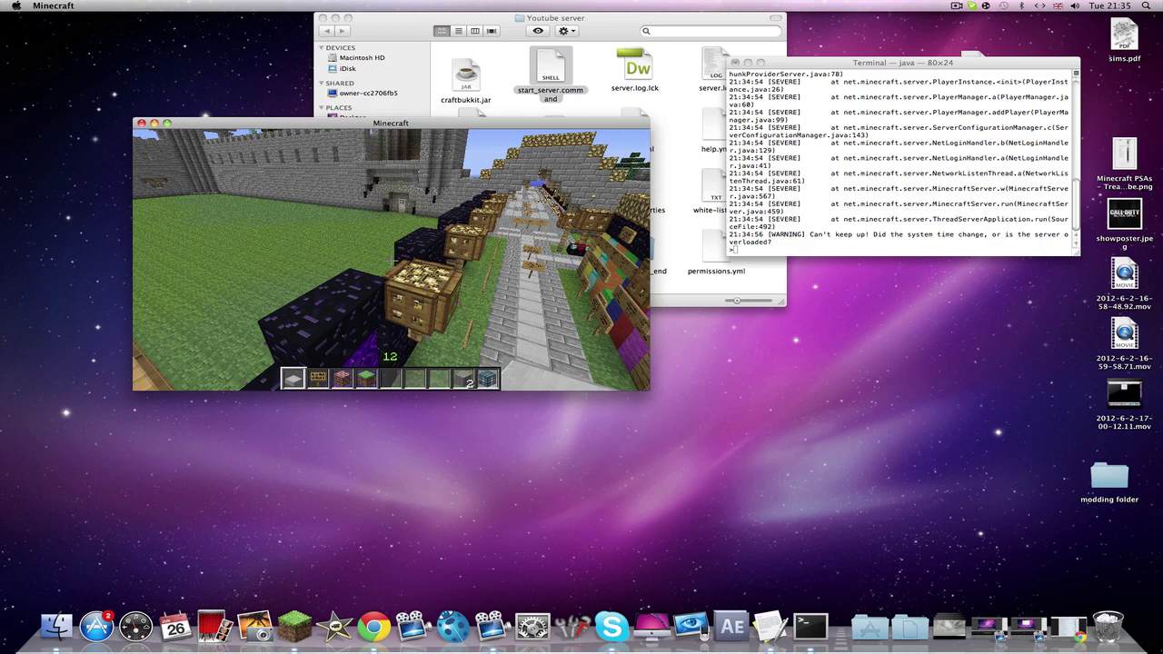
key("w")
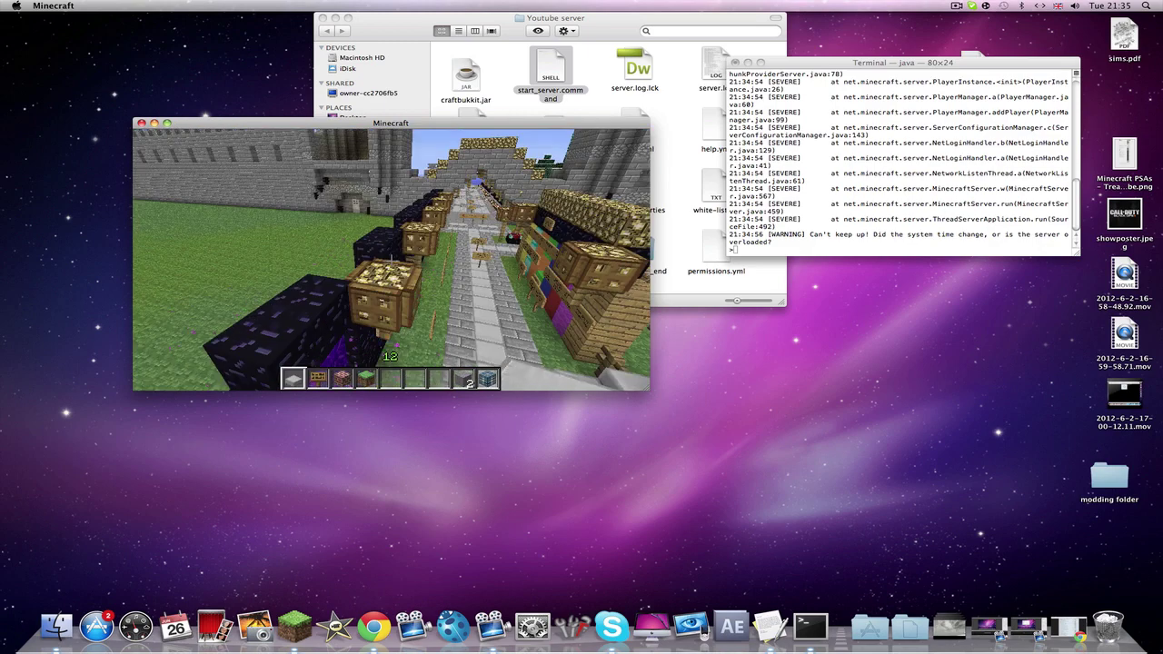
key("w")
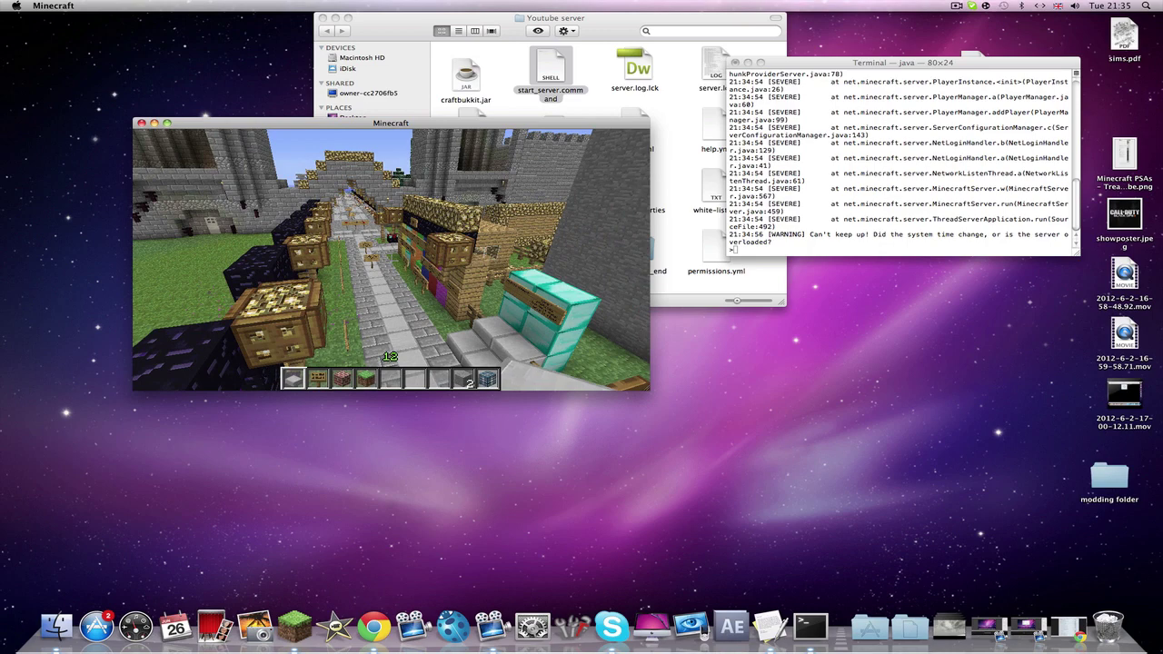
key("Escape")
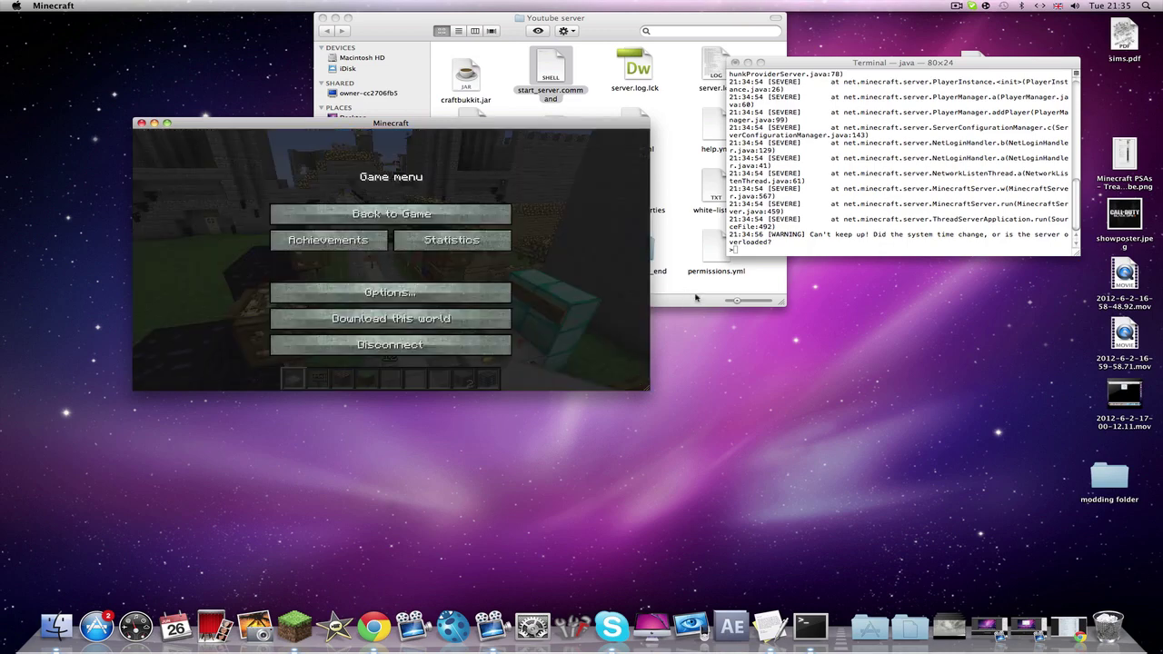
Review the Terminal server log from the startup lines through to the latest messages
left_click(1046, 168)
left_click_drag(1075, 204, 1069, 72)
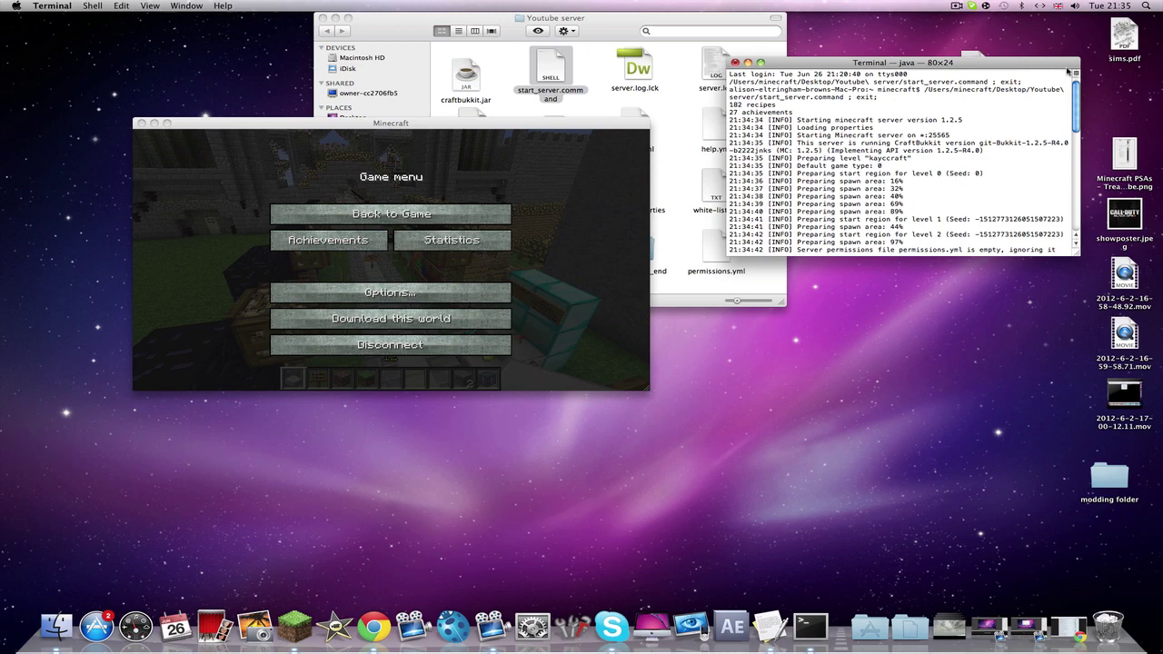
scroll(1057, 127, "down", 5)
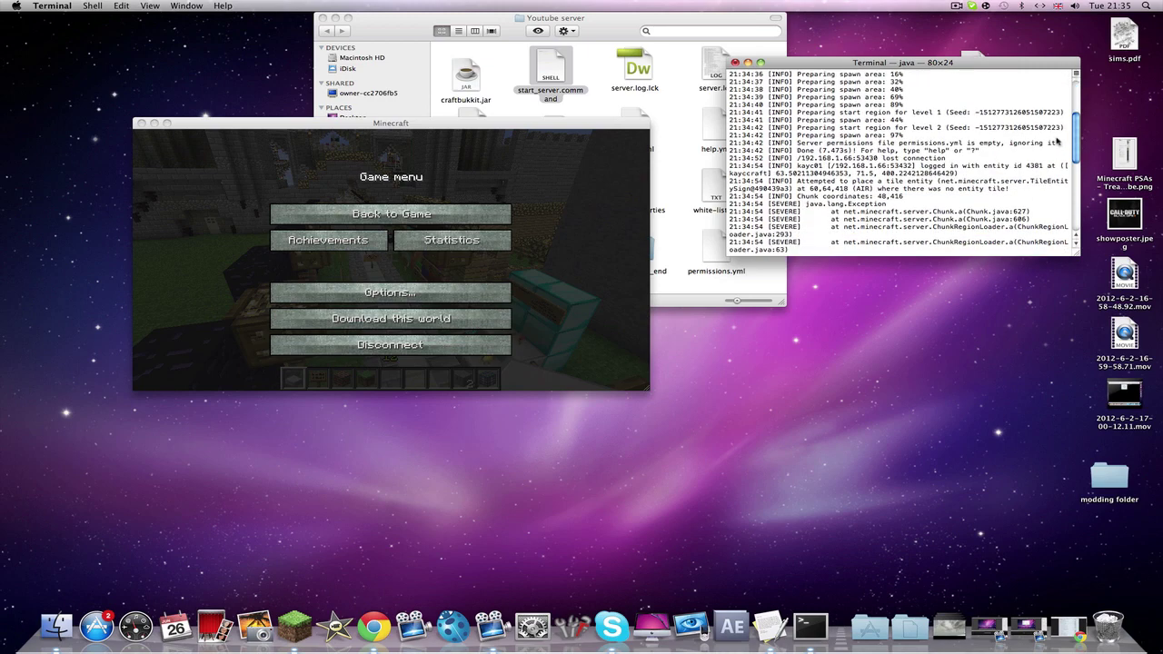
scroll(1057, 140, "down", 6)
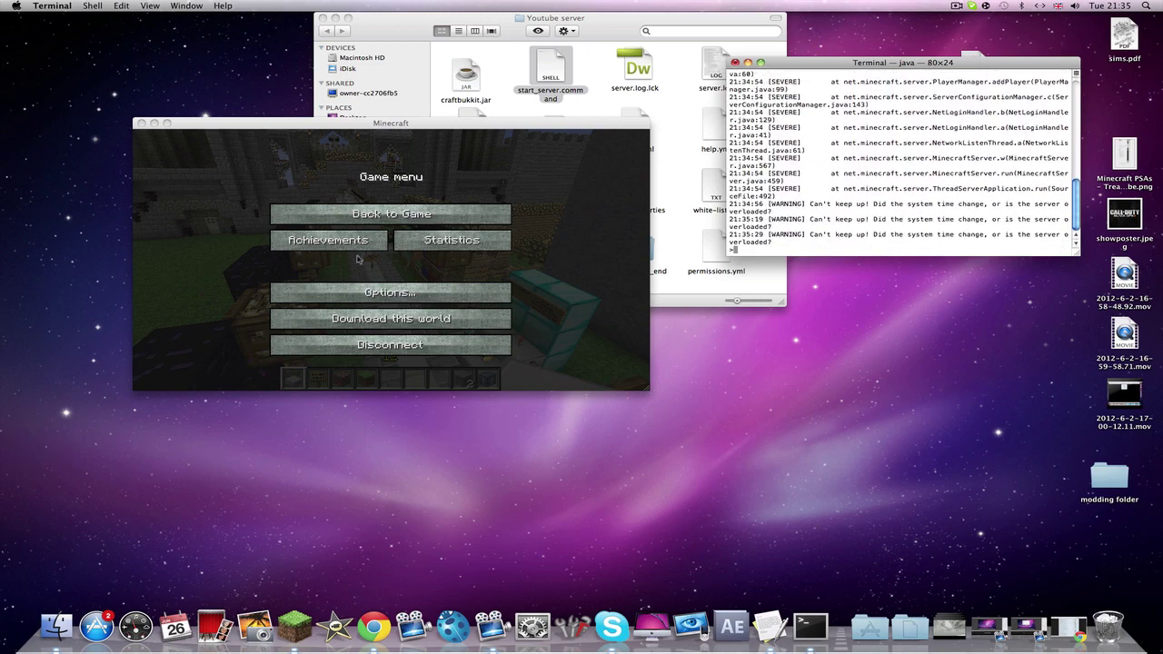
Resume the Minecraft game and look over the kayccraft world from the wooden roof
left_click(365, 192)
left_click(371, 213)
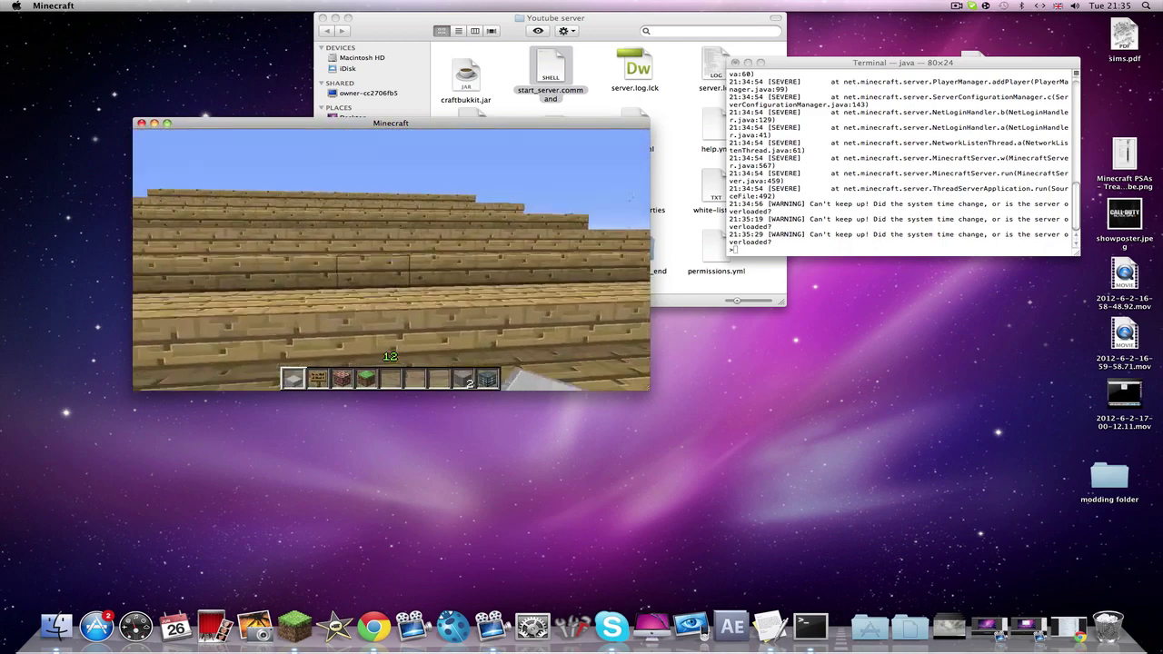
key("w")
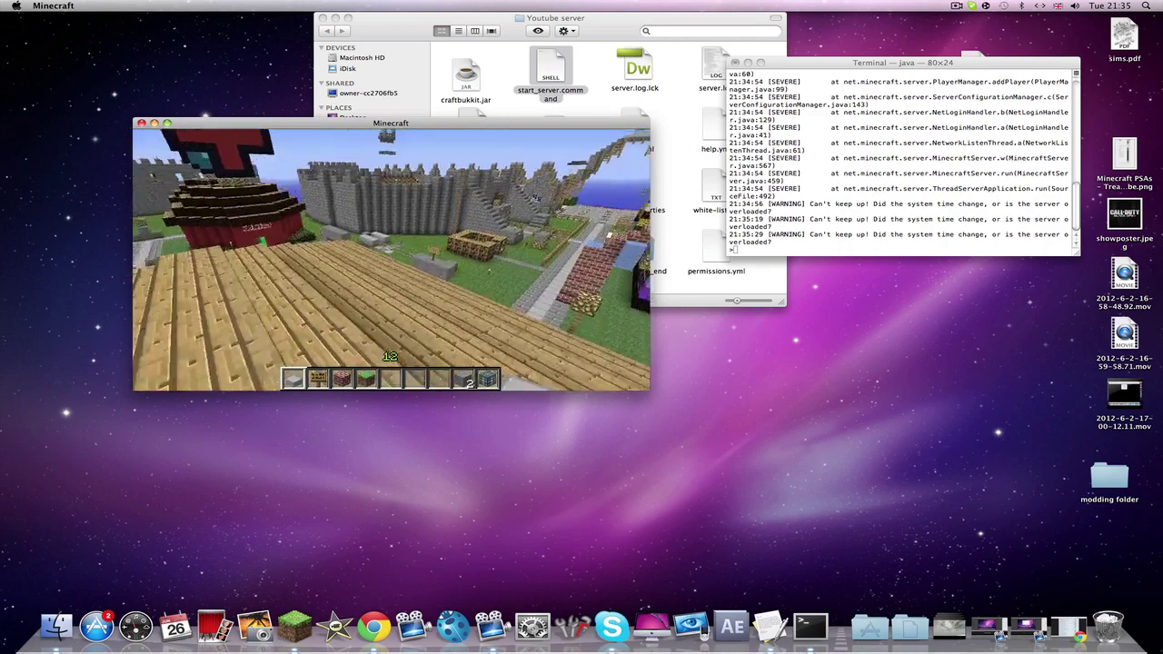
key("w")
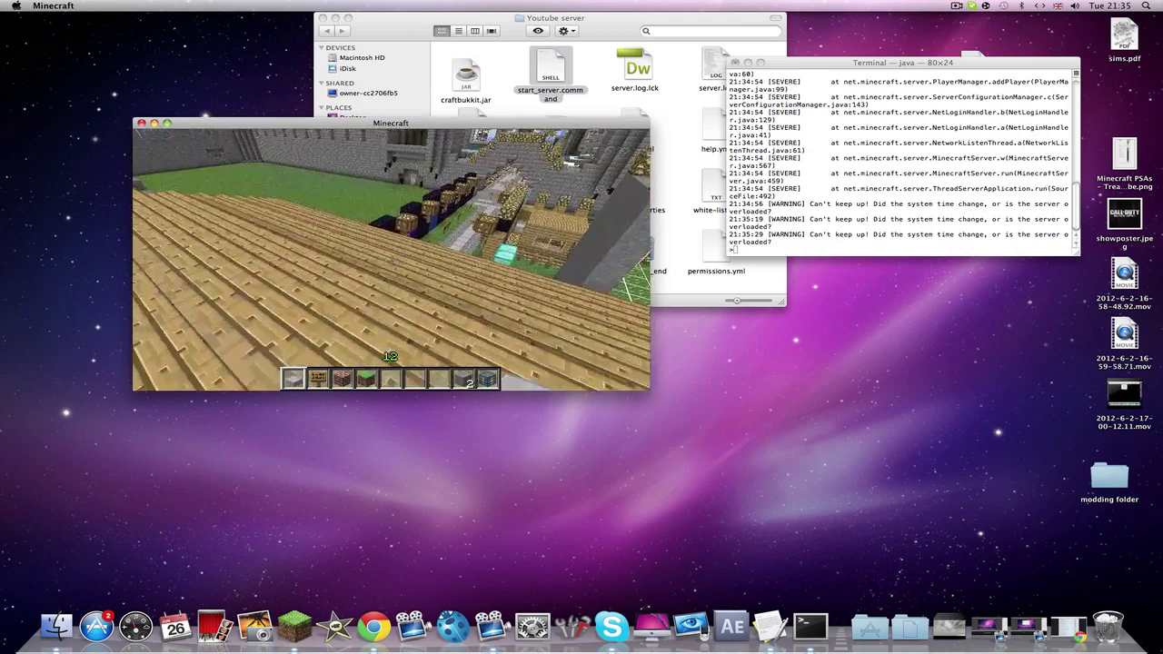